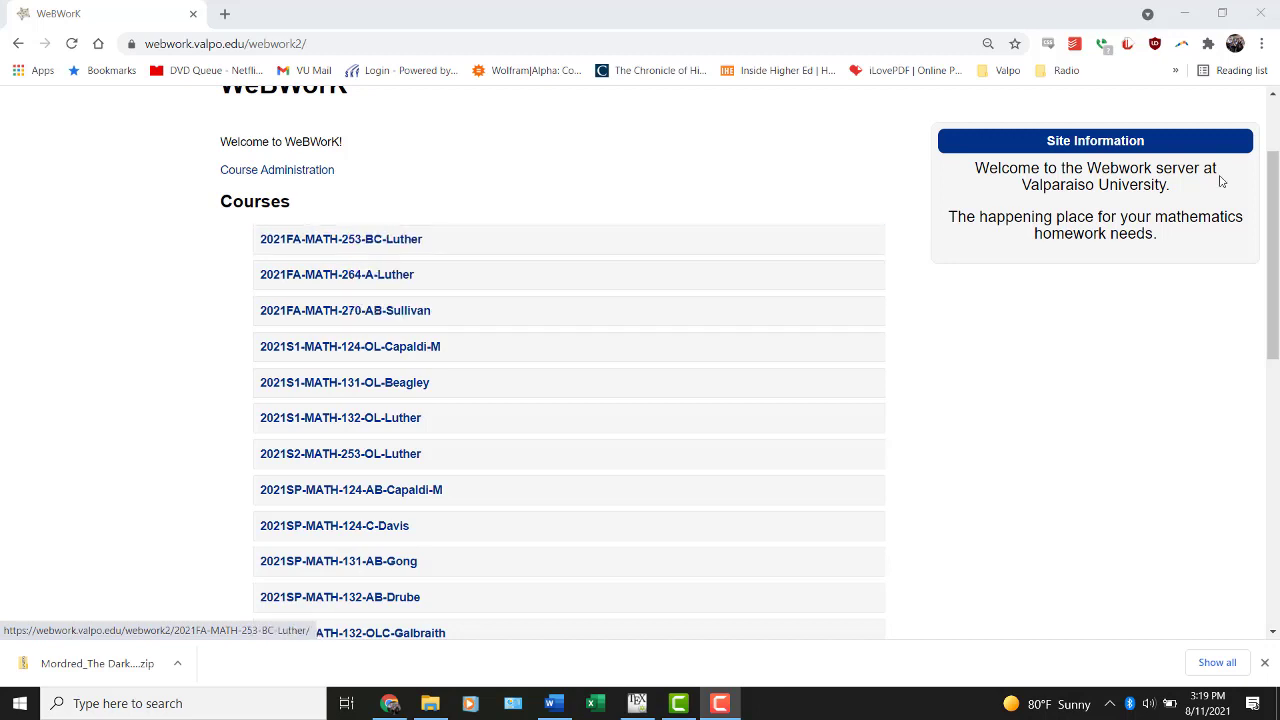
Log in to 2021FA-MATH-253-BC-Luther and scroll through its Calculus III homework sets.
drag(1273, 193, 1273, 195)
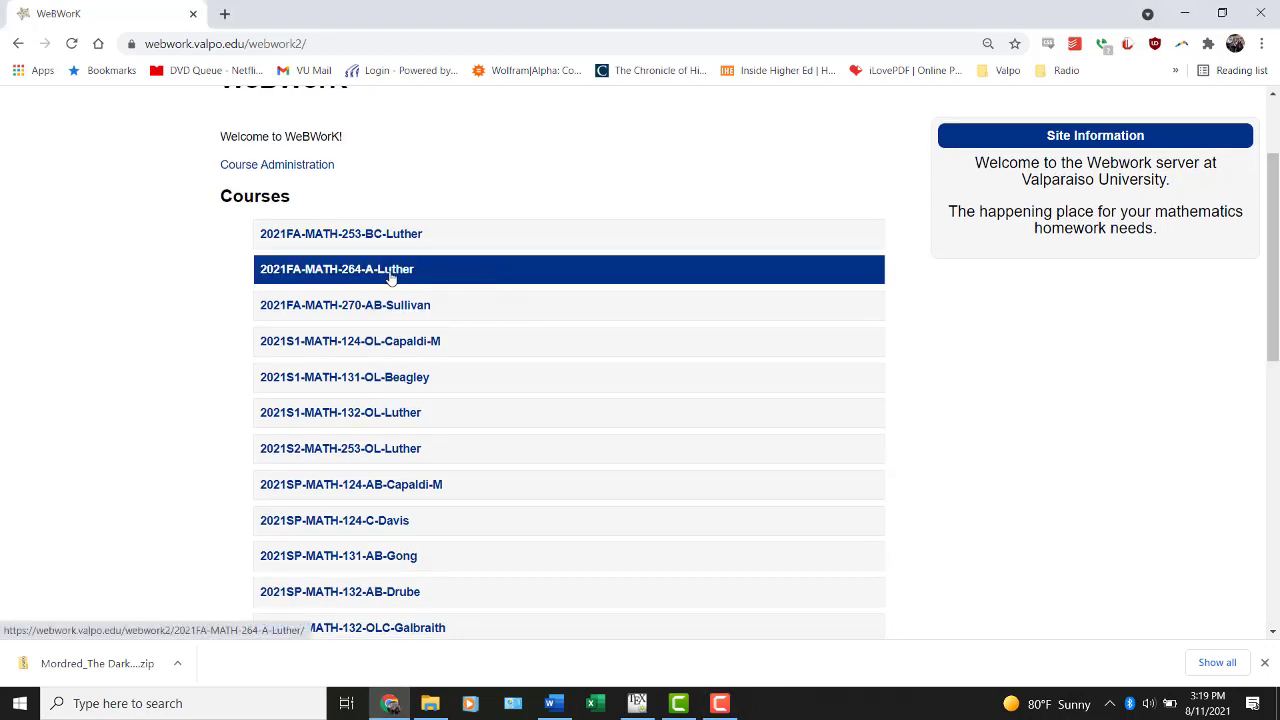
click(337, 243)
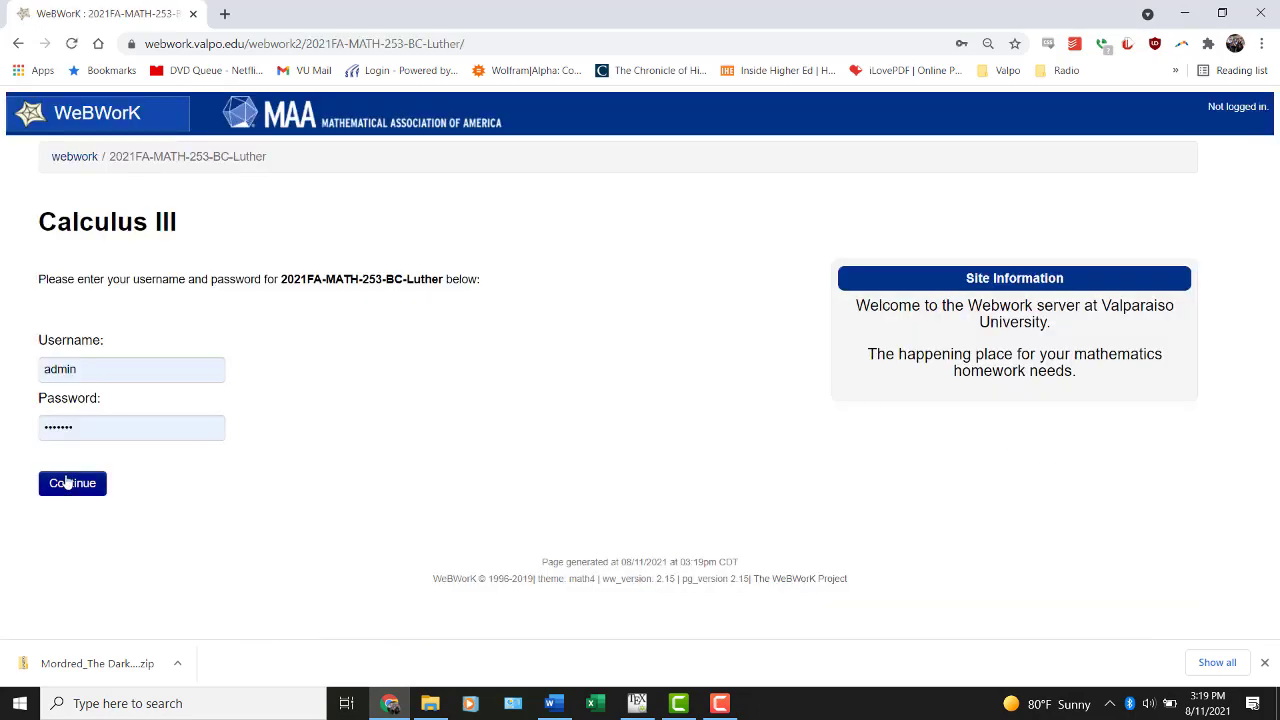
click(72, 483)
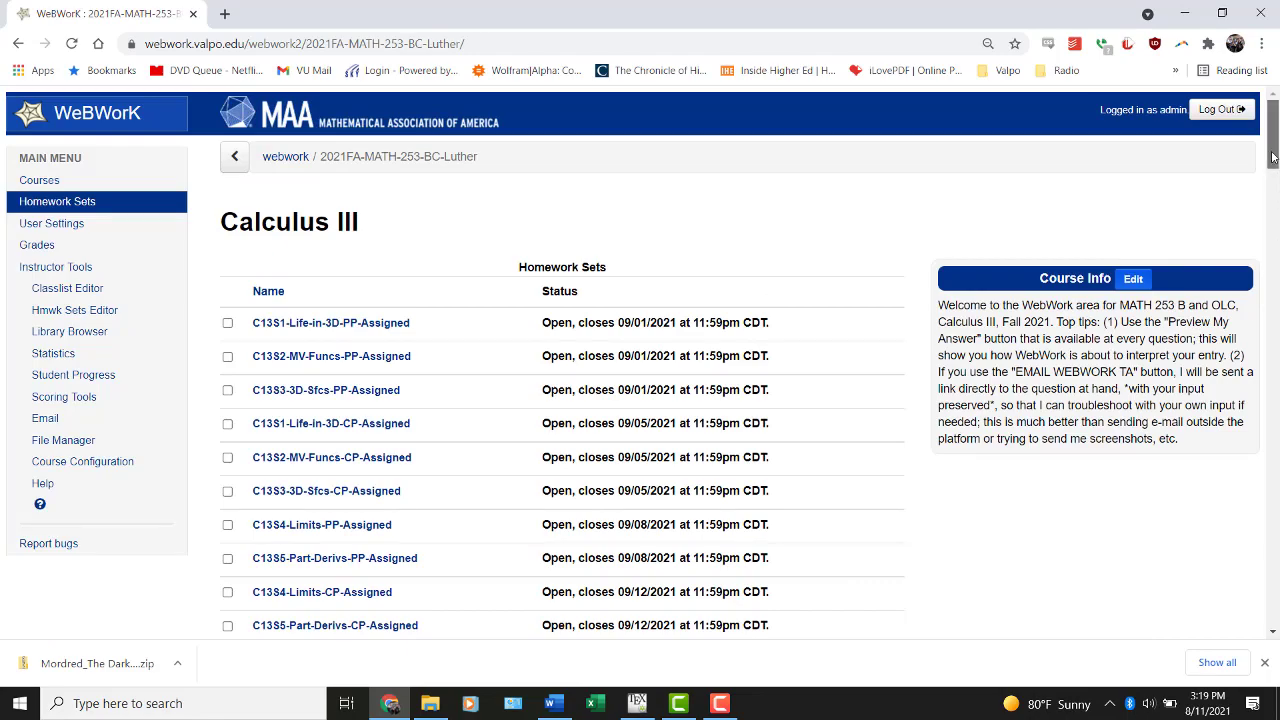
drag(1273, 150, 1273, 88)
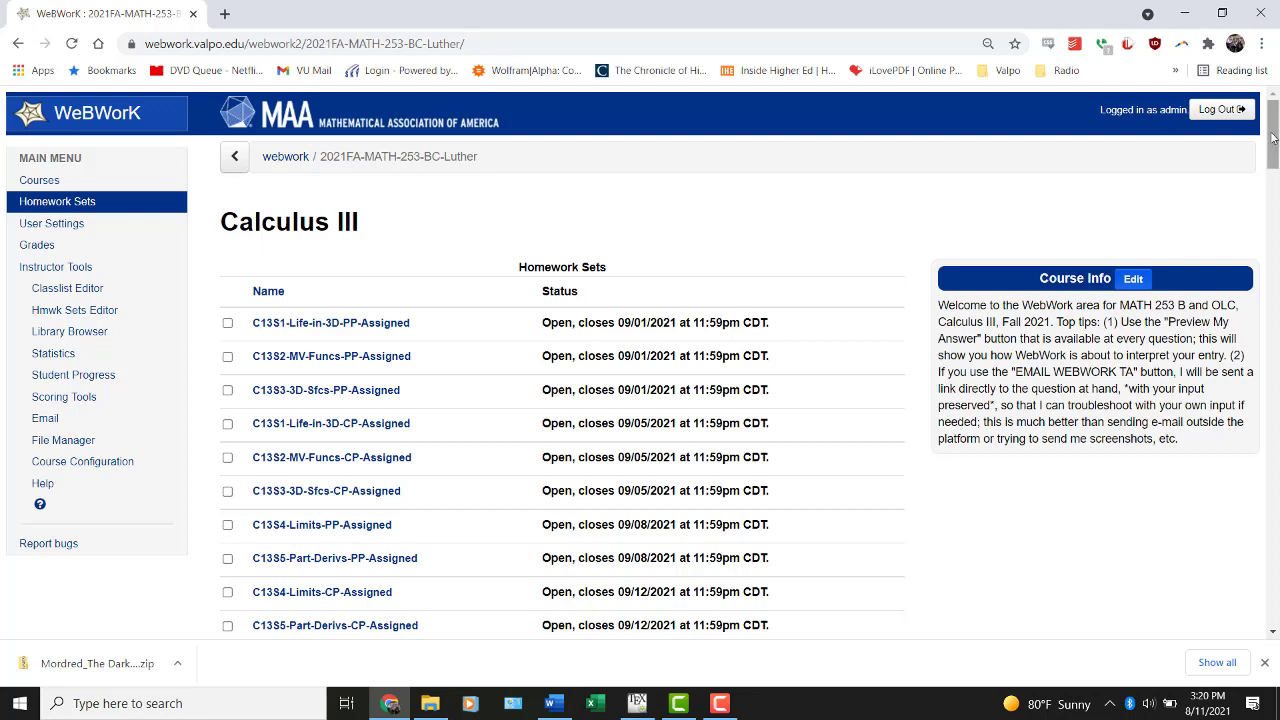
drag(1272, 133, 1266, 100)
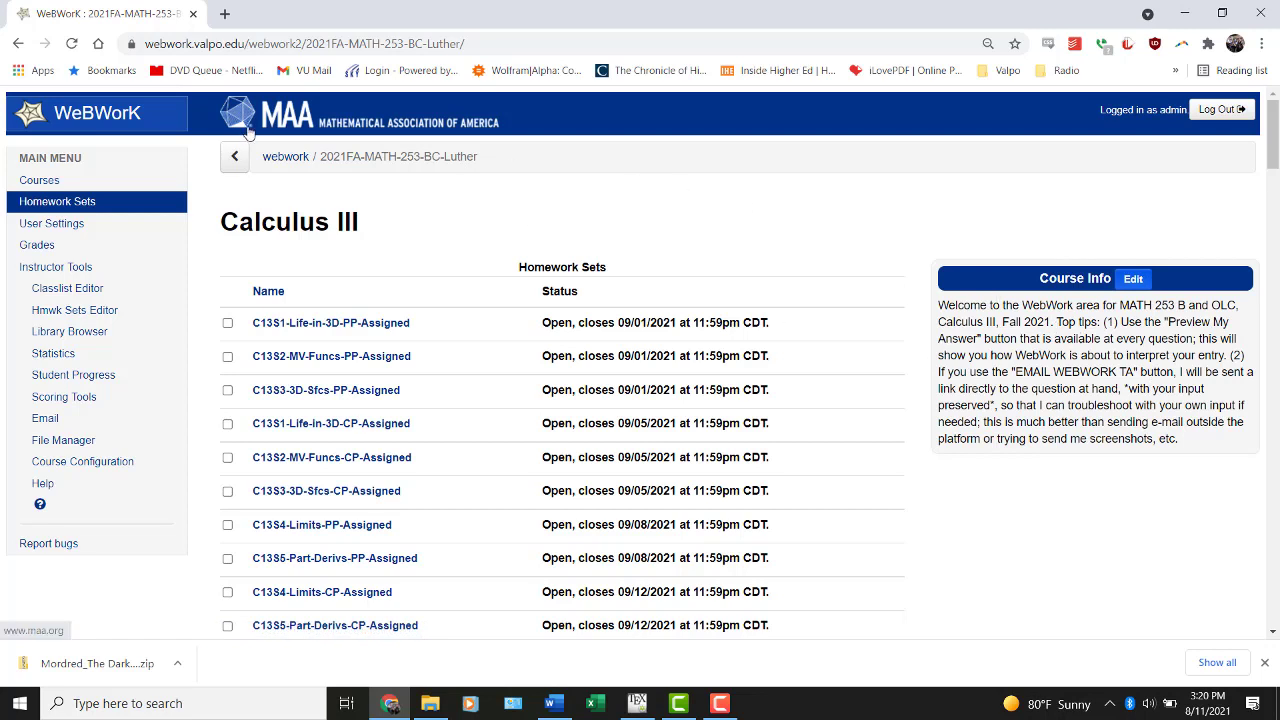
Go back to the course list and open VU-Math-253-Template.
click(30, 178)
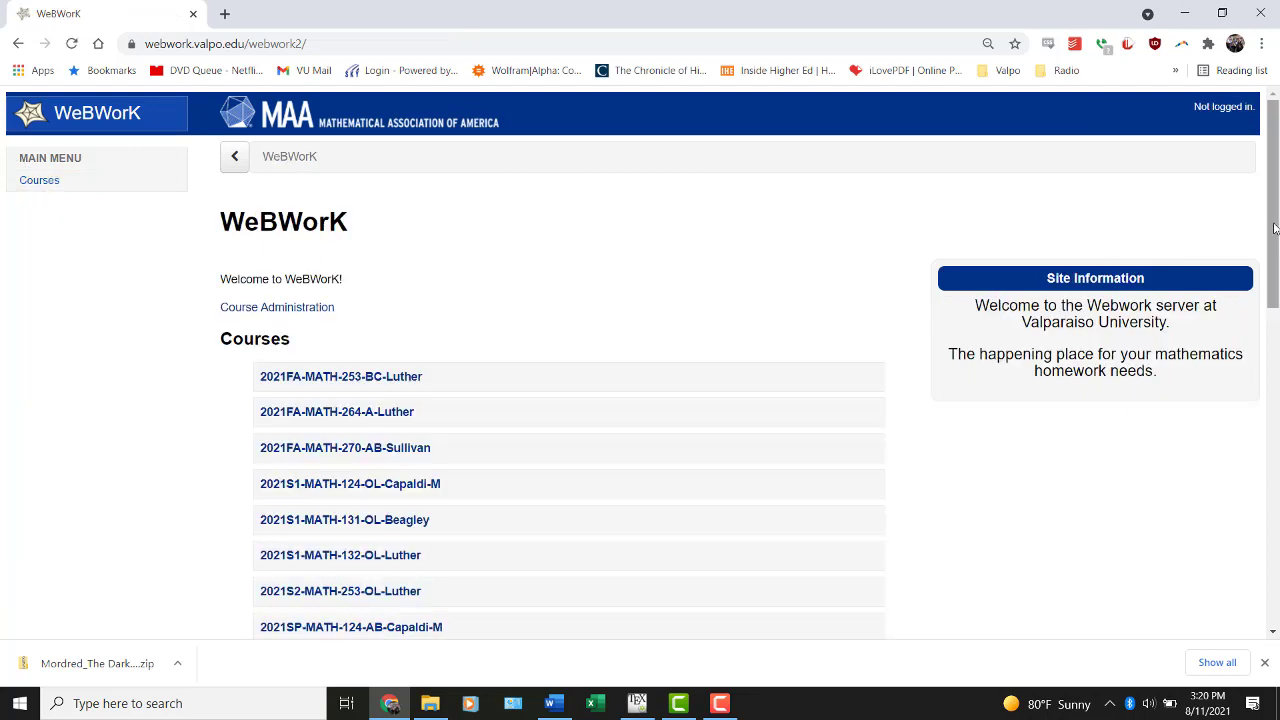
drag(1274, 228, 1277, 550)
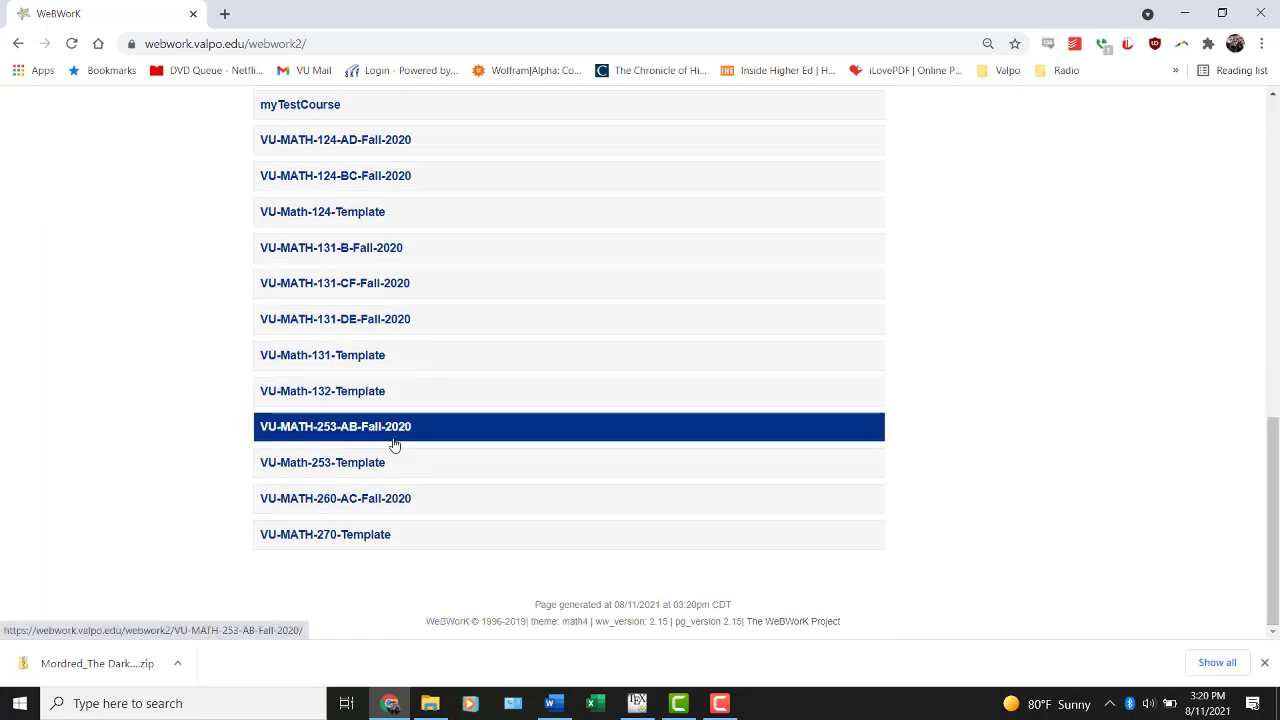
click(343, 465)
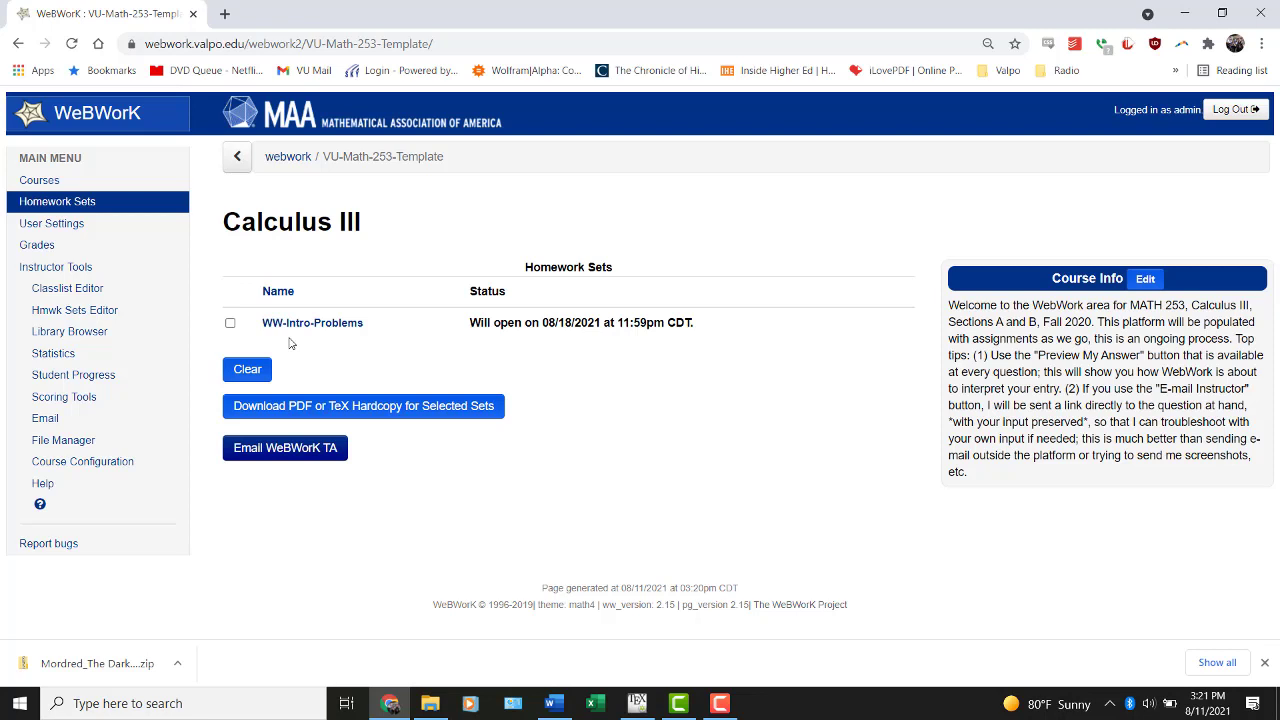
Select WW-Intro-Problems, generate its PDF hardcopy, view it, and go back to the generator.
click(231, 324)
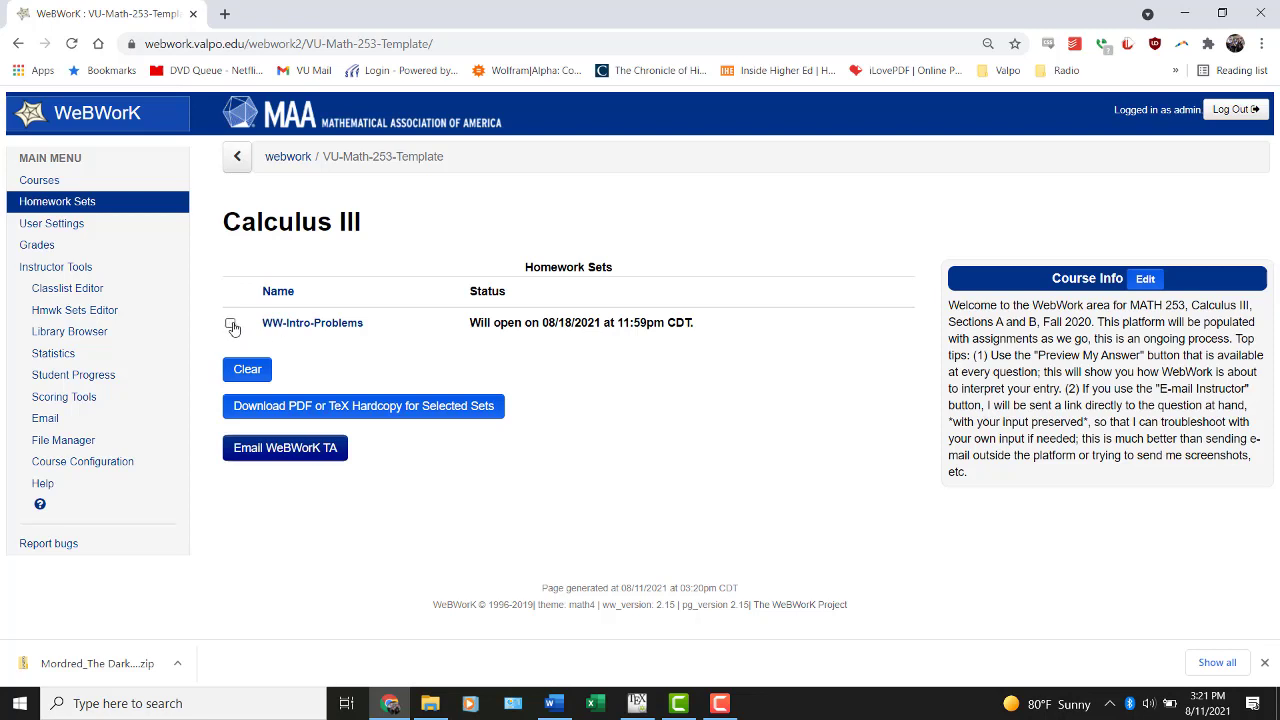
click(309, 410)
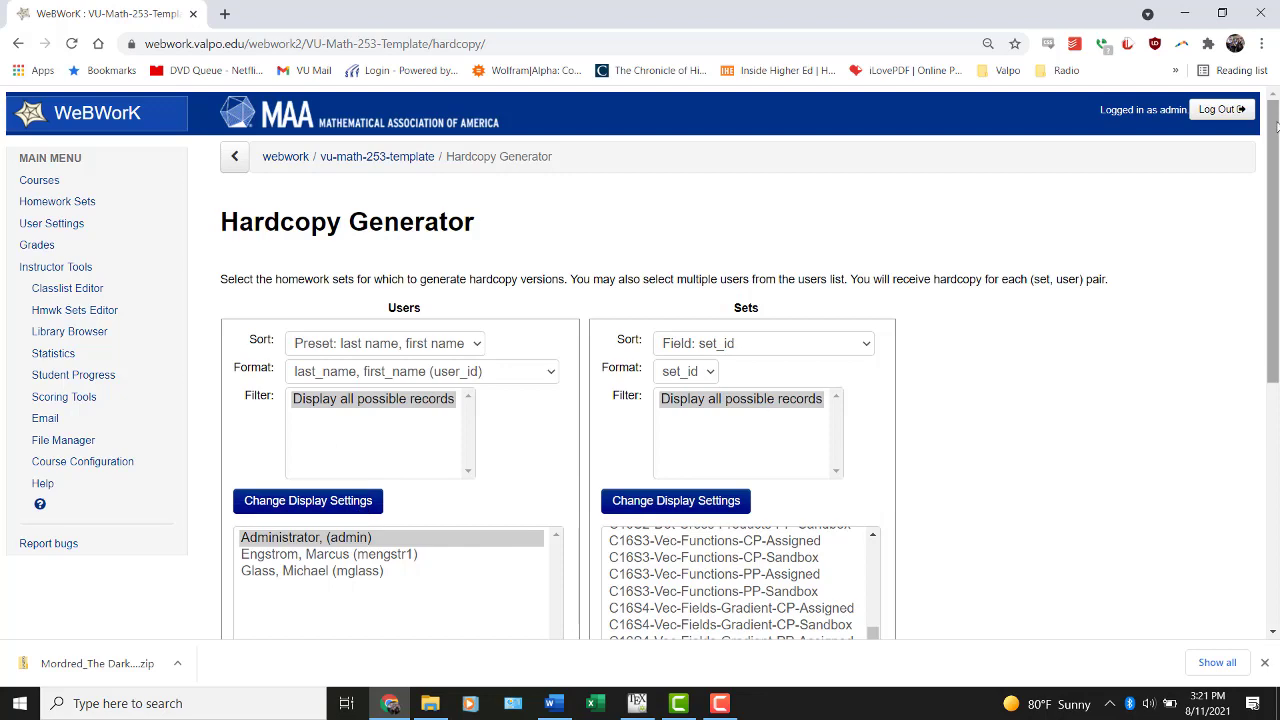
drag(1276, 125, 1251, 346)
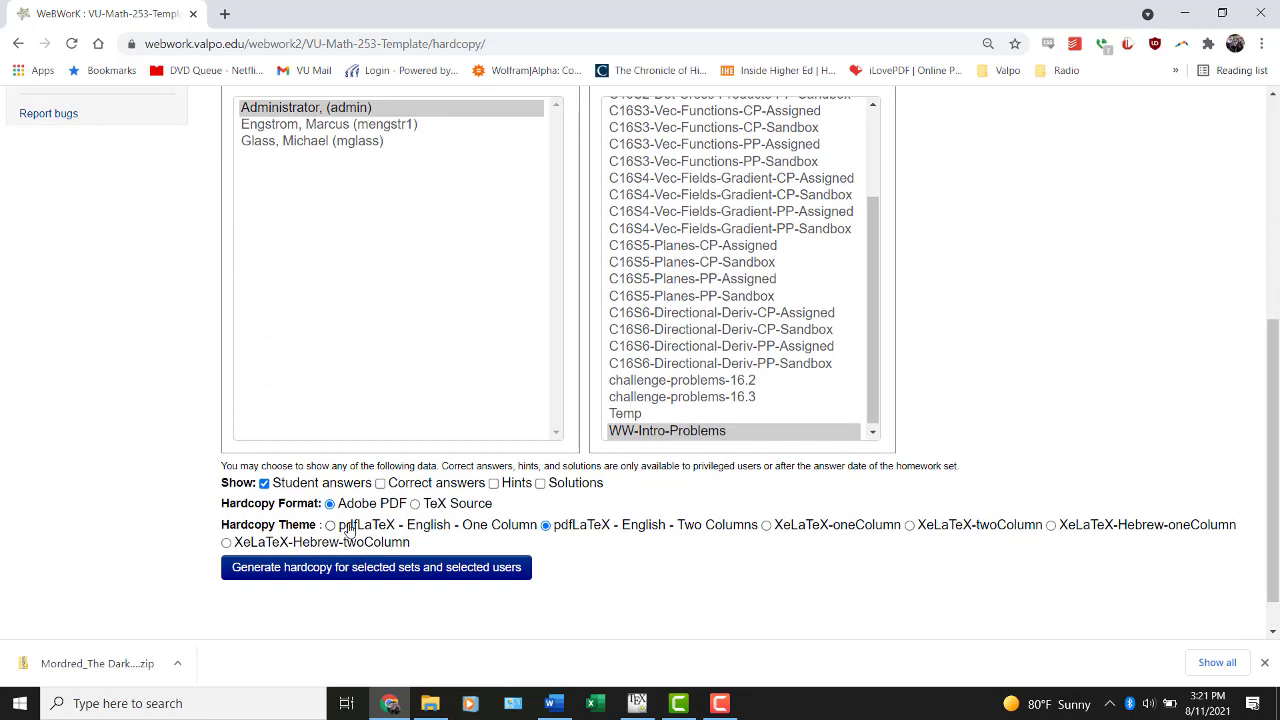
click(343, 575)
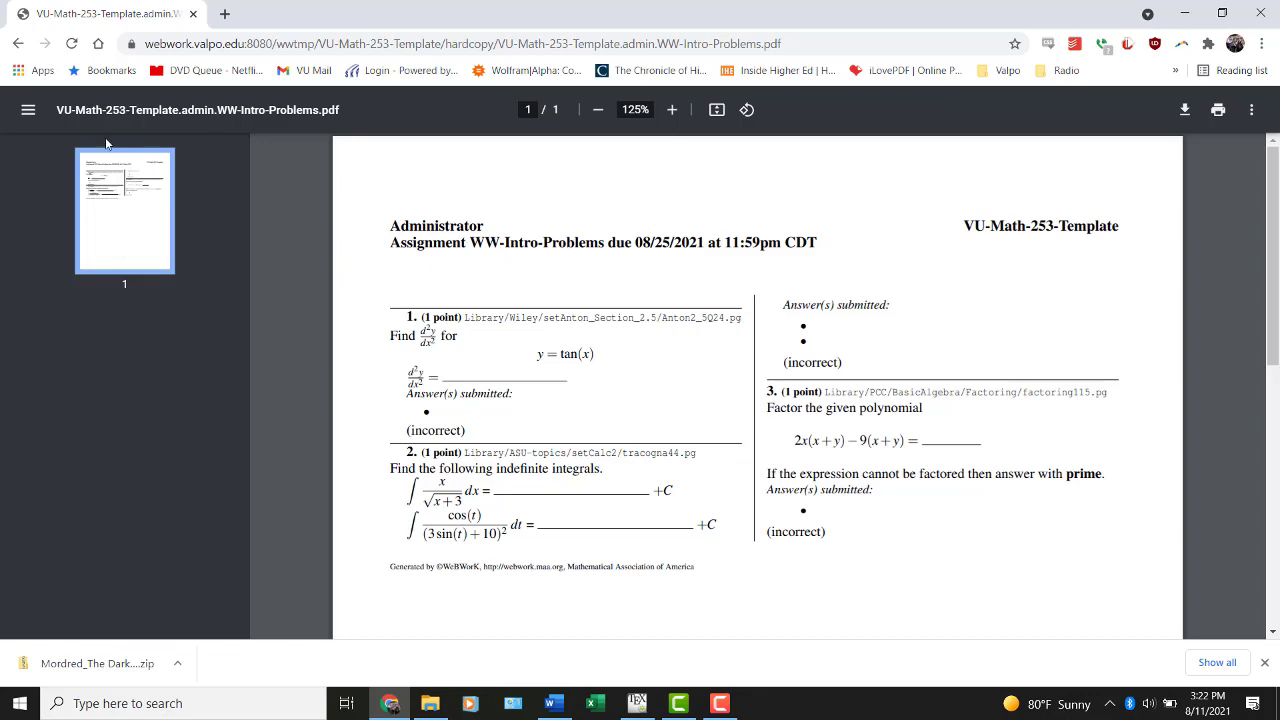
click(17, 48)
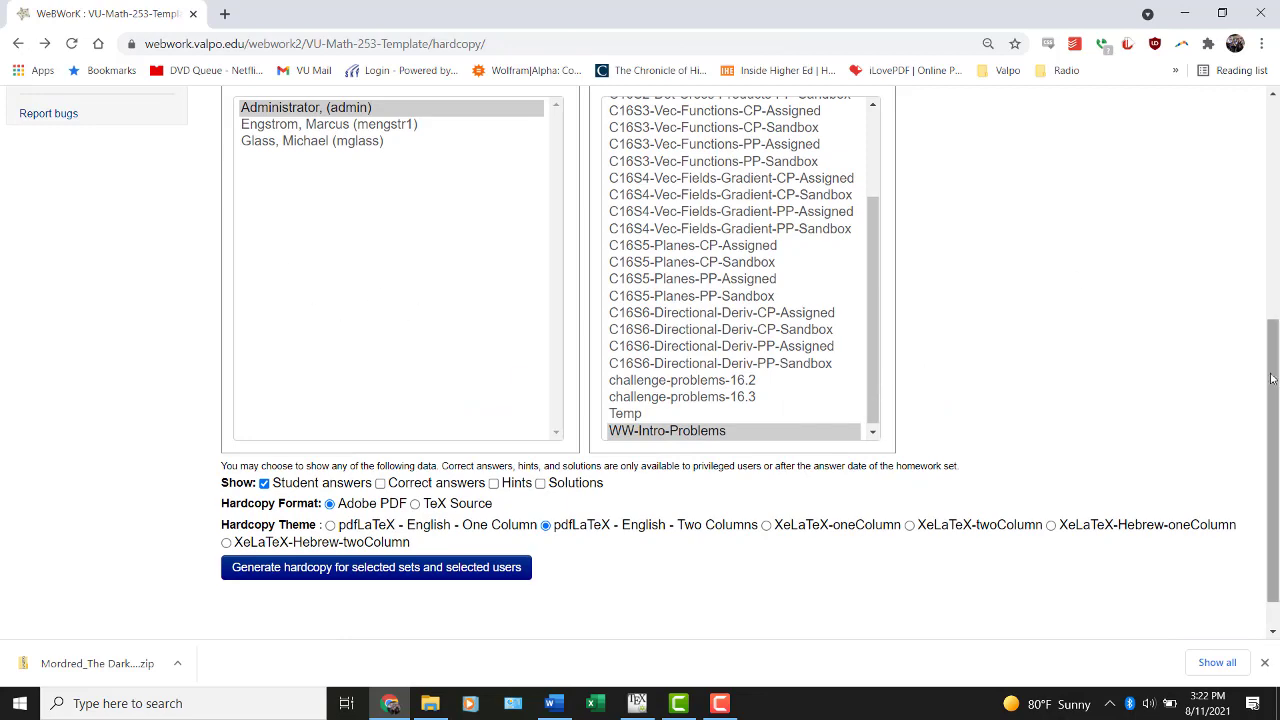
Return to the Homework Sets list and open WW-Intro-Problems.
drag(1270, 328, 1264, 118)
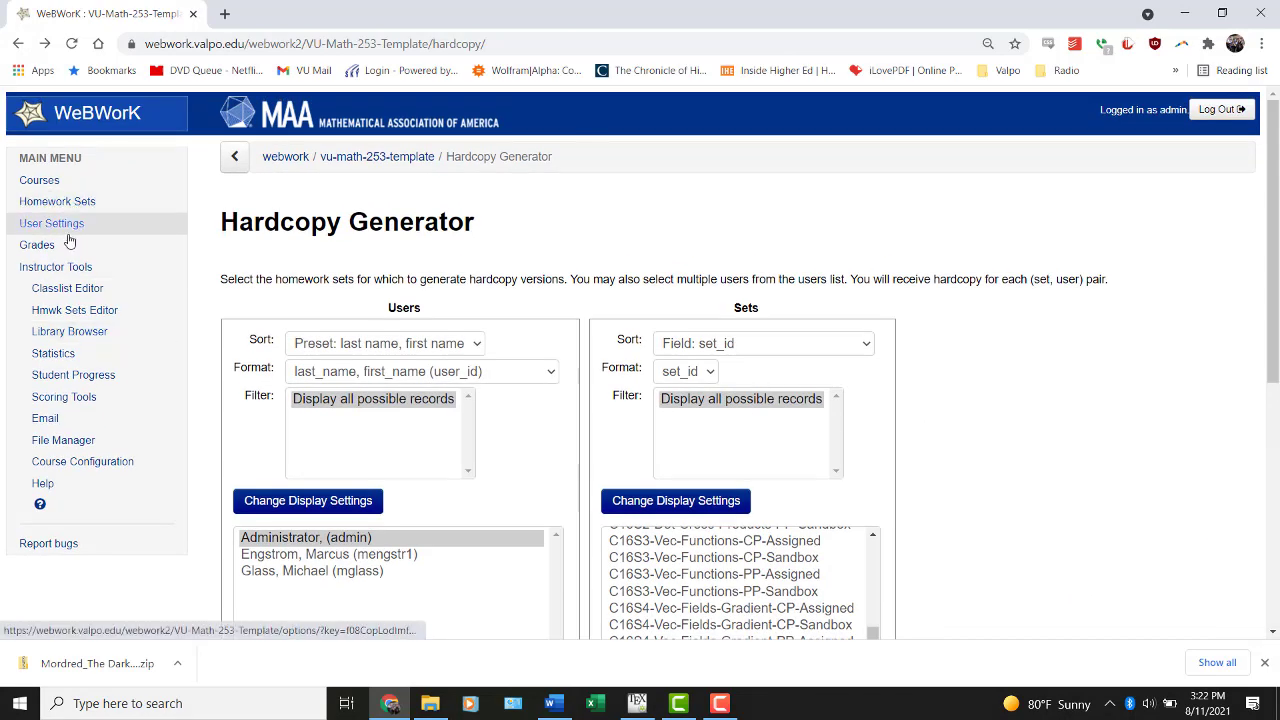
click(58, 204)
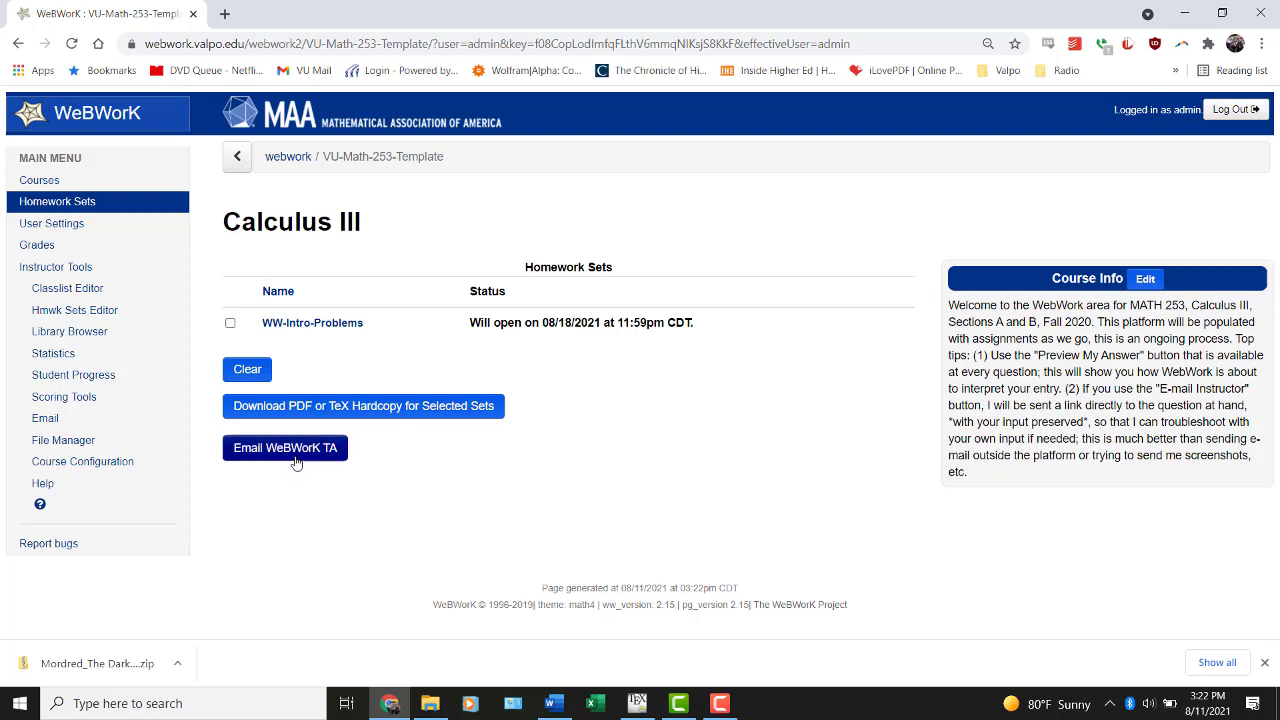
click(300, 324)
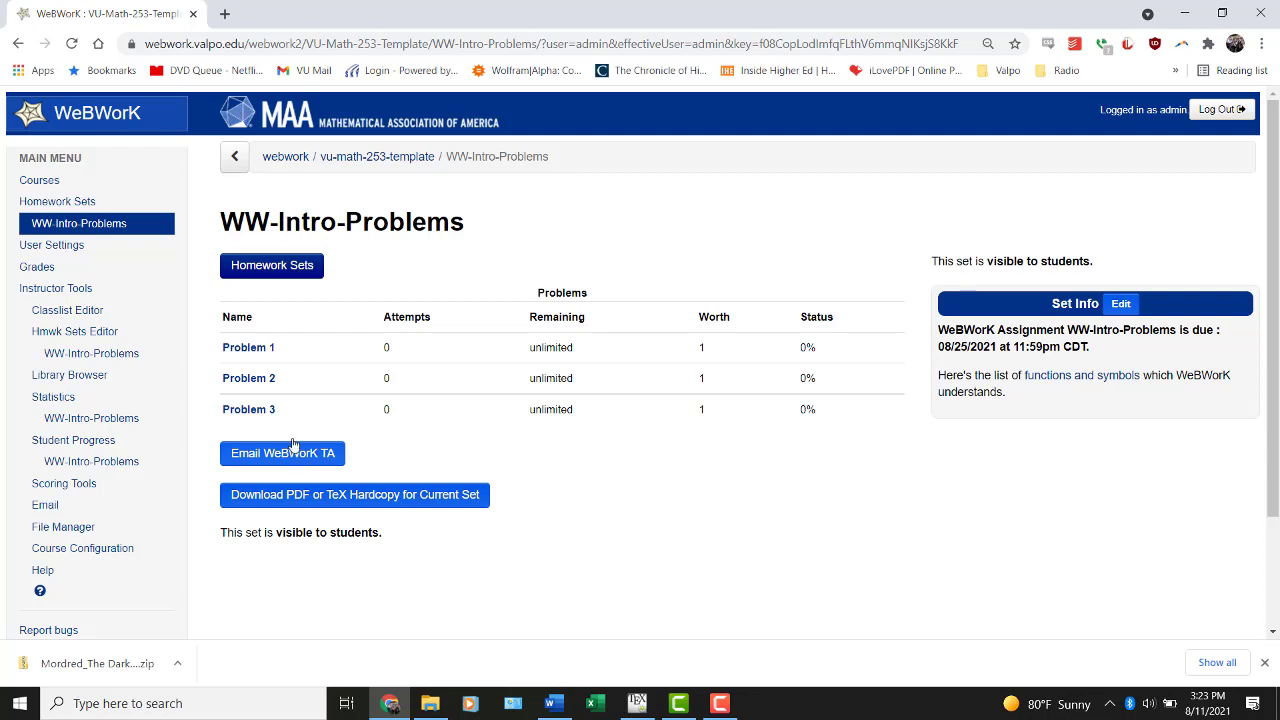
Open Problem 3 and enter (x+y)*(2x-9) as the factored answer.
click(252, 410)
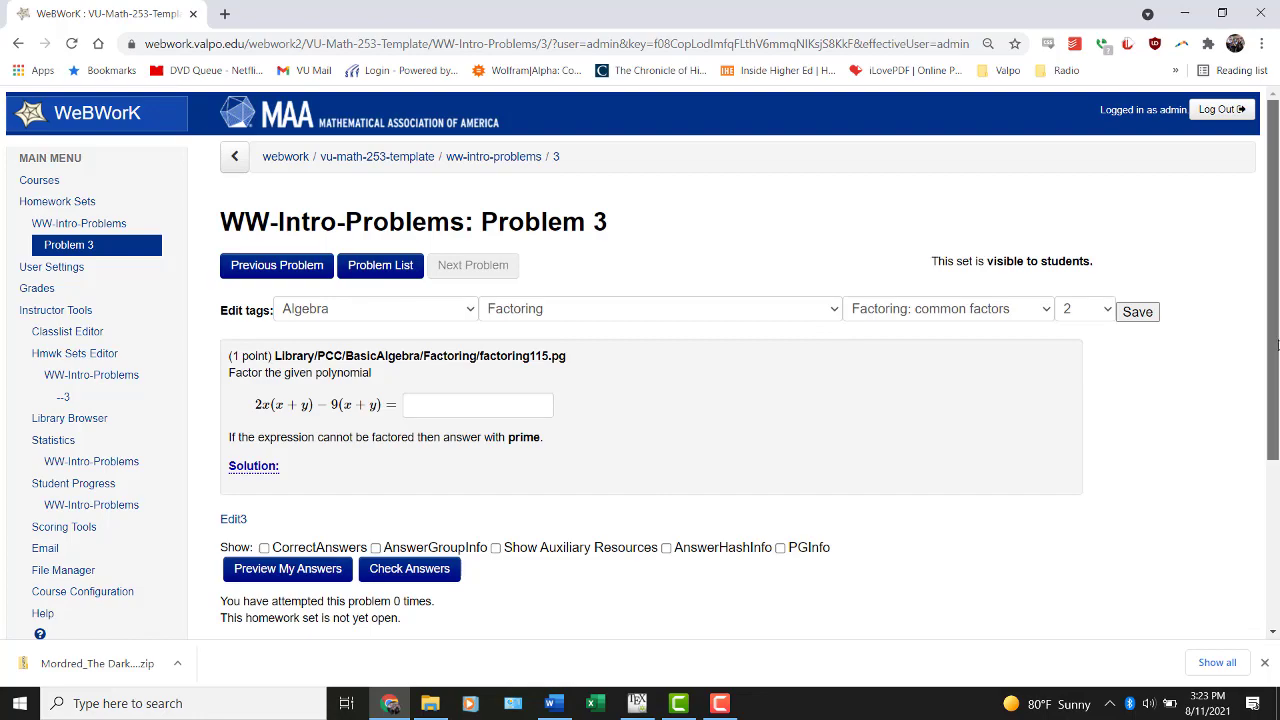
drag(1276, 345, 1262, 449)
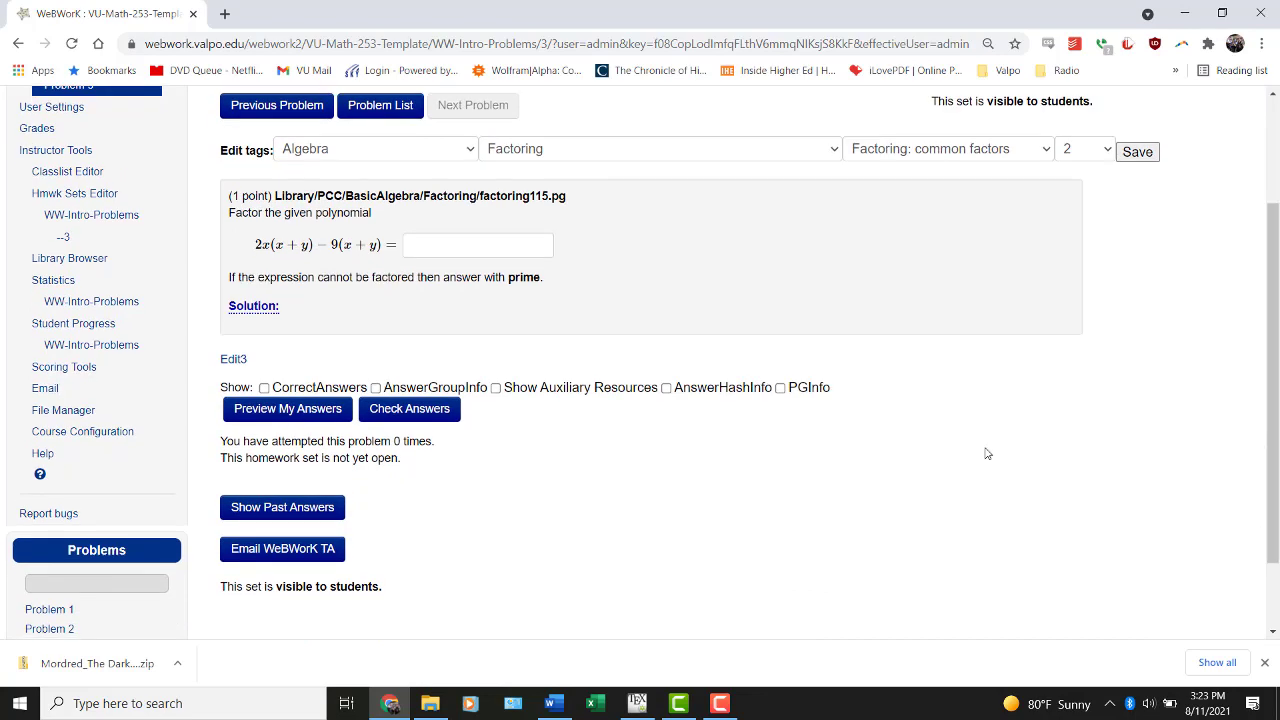
click(476, 248)
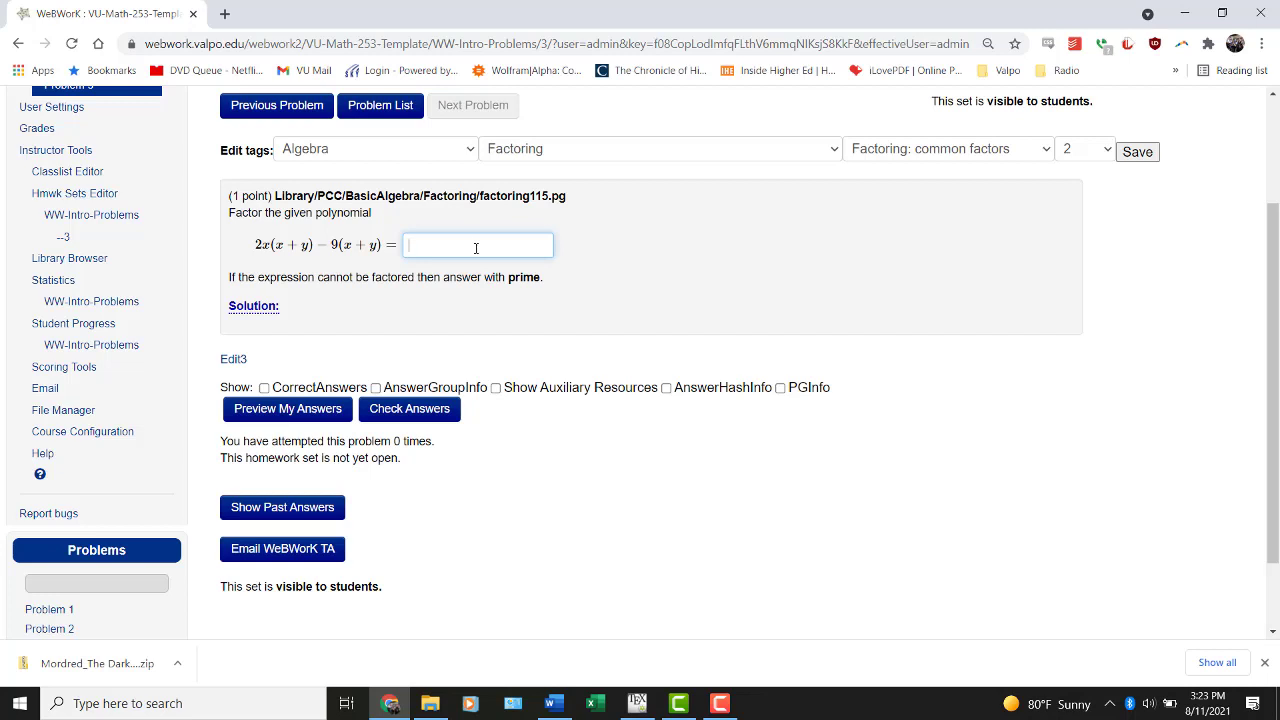
text((x+y)*(2x-9)
Collapse the Solution section and check (x+y)*(2x-9), which is marked correct.
click(256, 312)
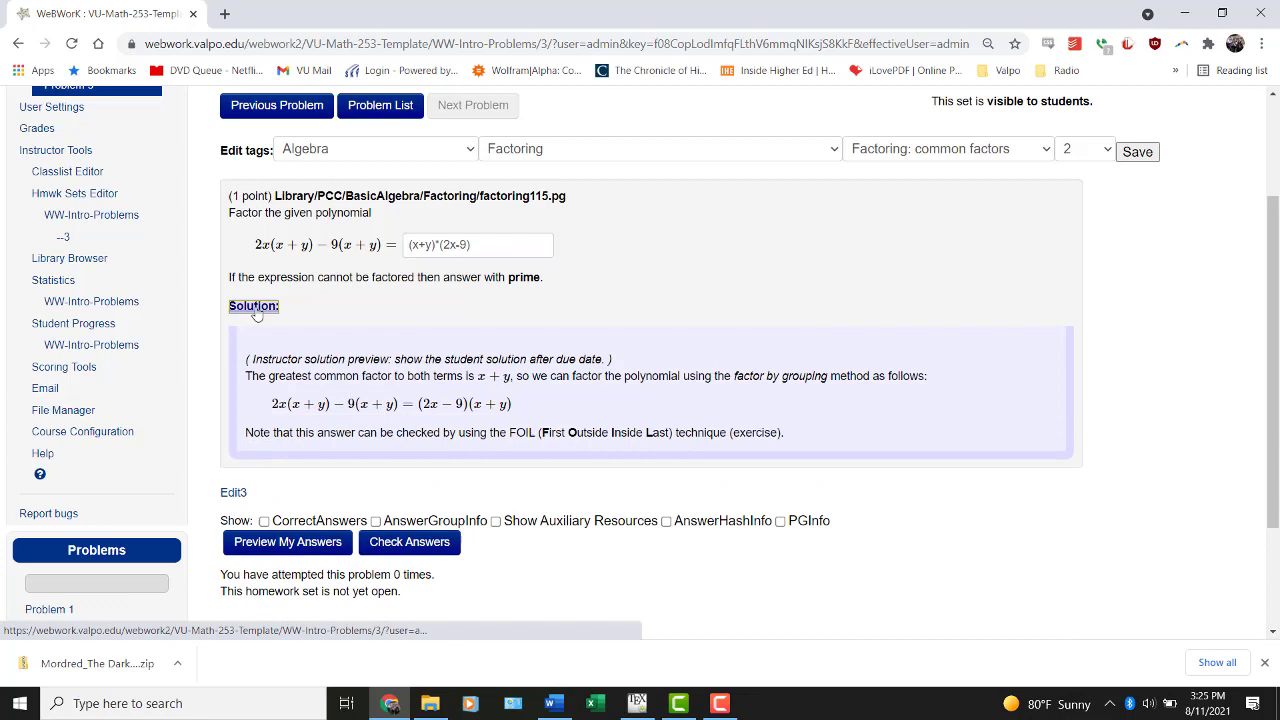
click(256, 312)
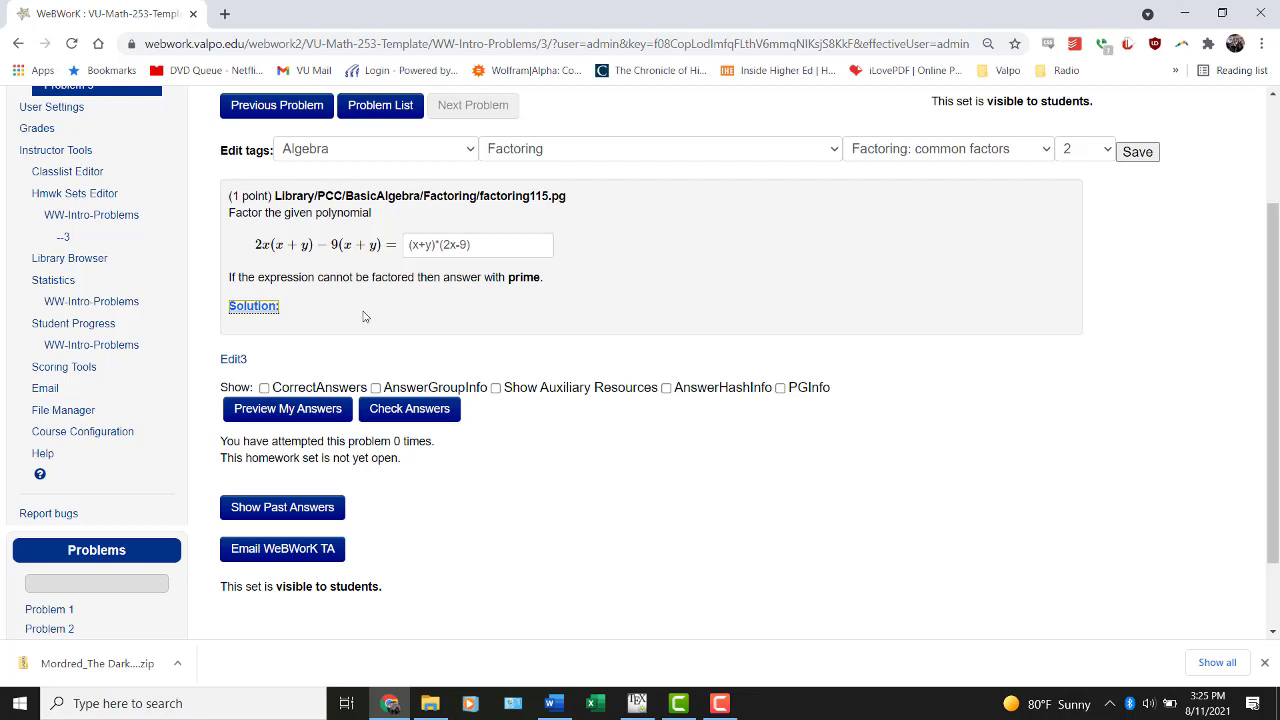
click(410, 410)
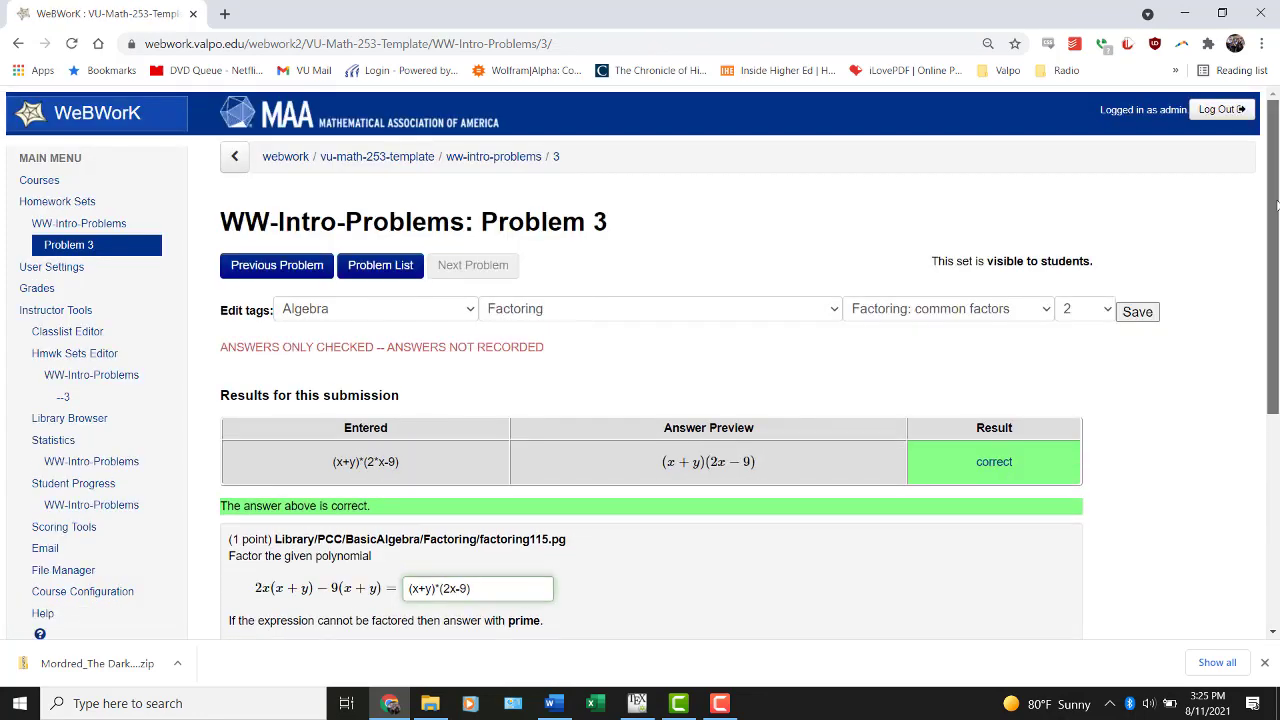
drag(1276, 205, 1268, 289)
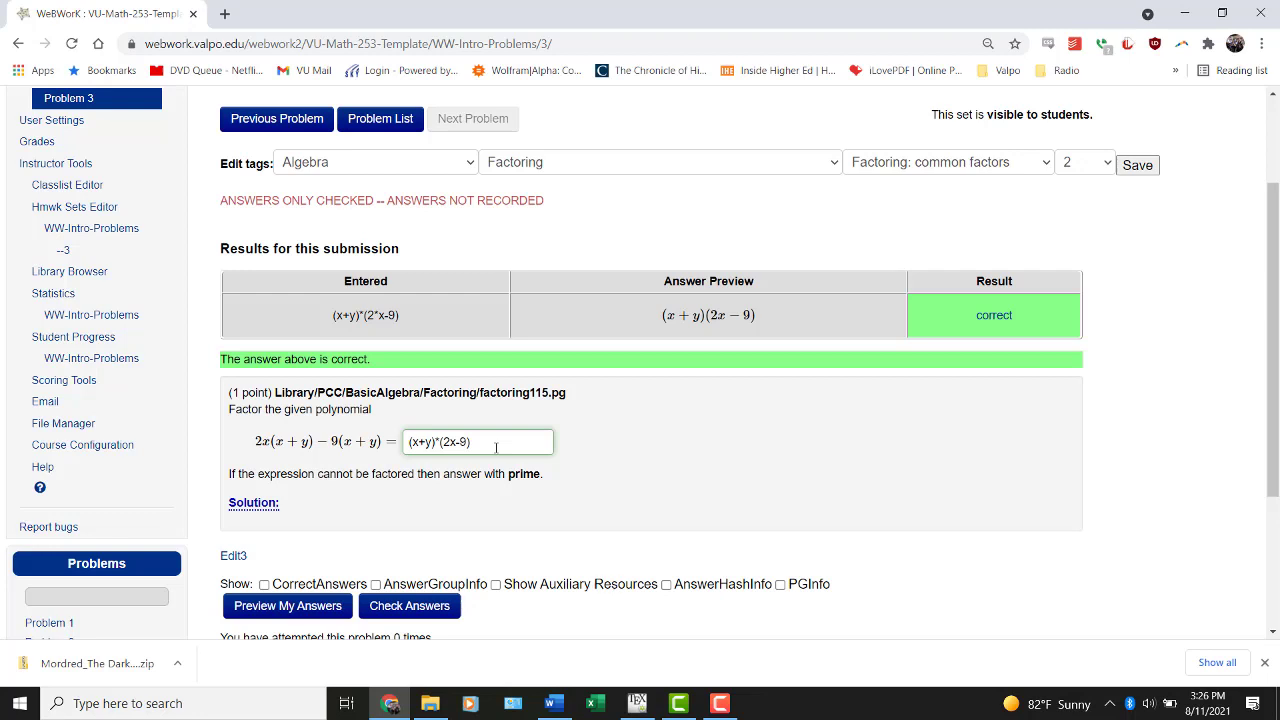
Reorder the answer so (2x-9) comes before (x+y), and check it.
drag(492, 434, 437, 441)
key(BackSpace)
key(Home)
text((2x-9))
click(385, 602)
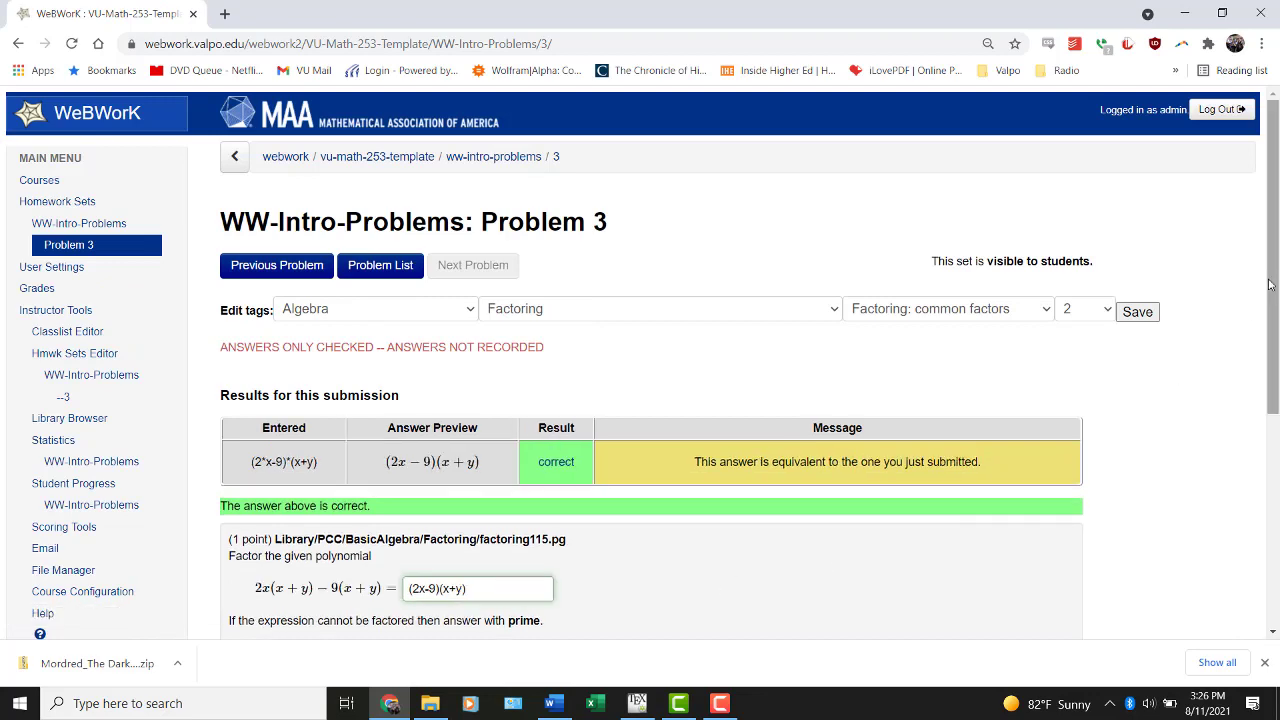
drag(1270, 283, 1268, 321)
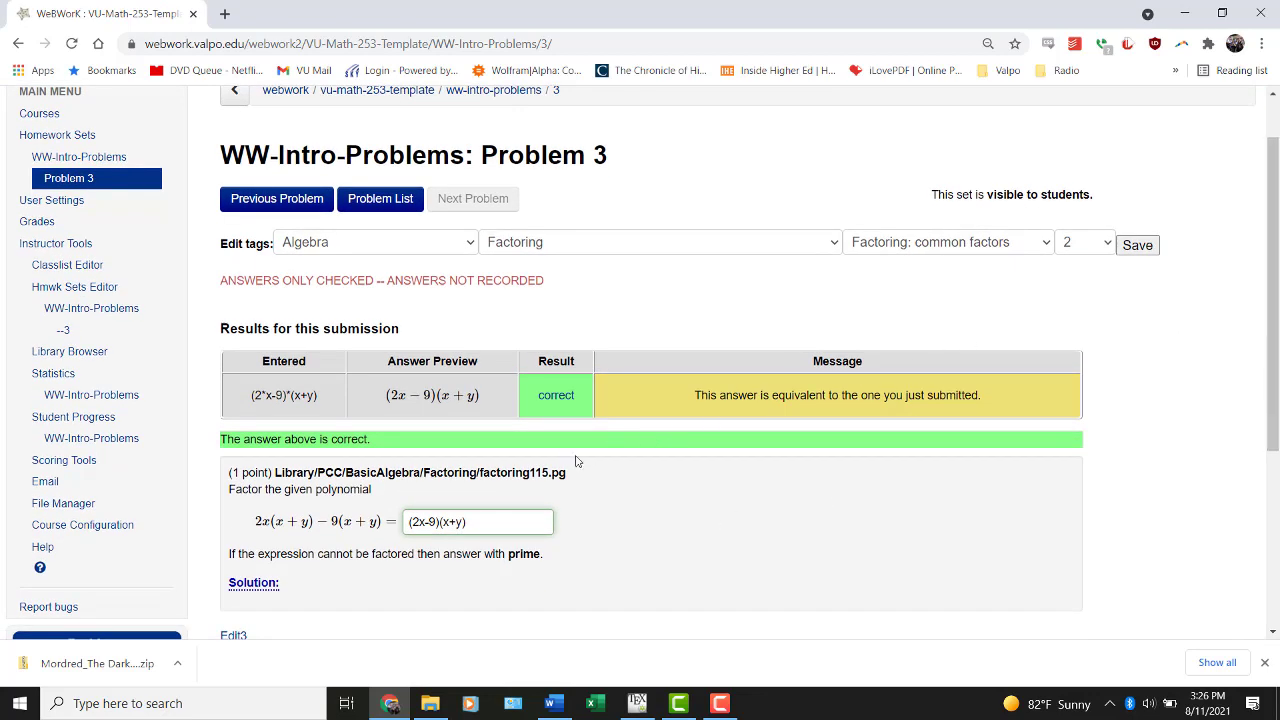
Add an explicit * between the factors, giving (2x-9)*(x+y), and check it.
click(442, 524)
text(*)
drag(1273, 298, 1276, 383)
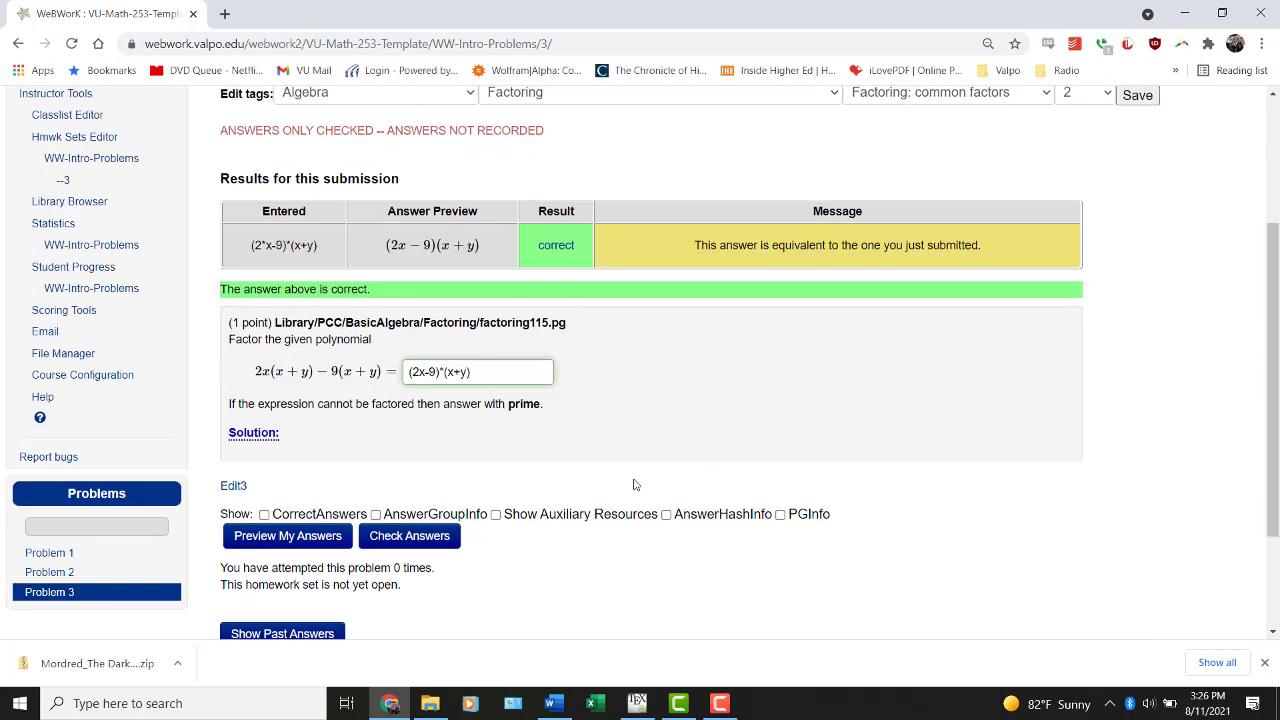
click(430, 540)
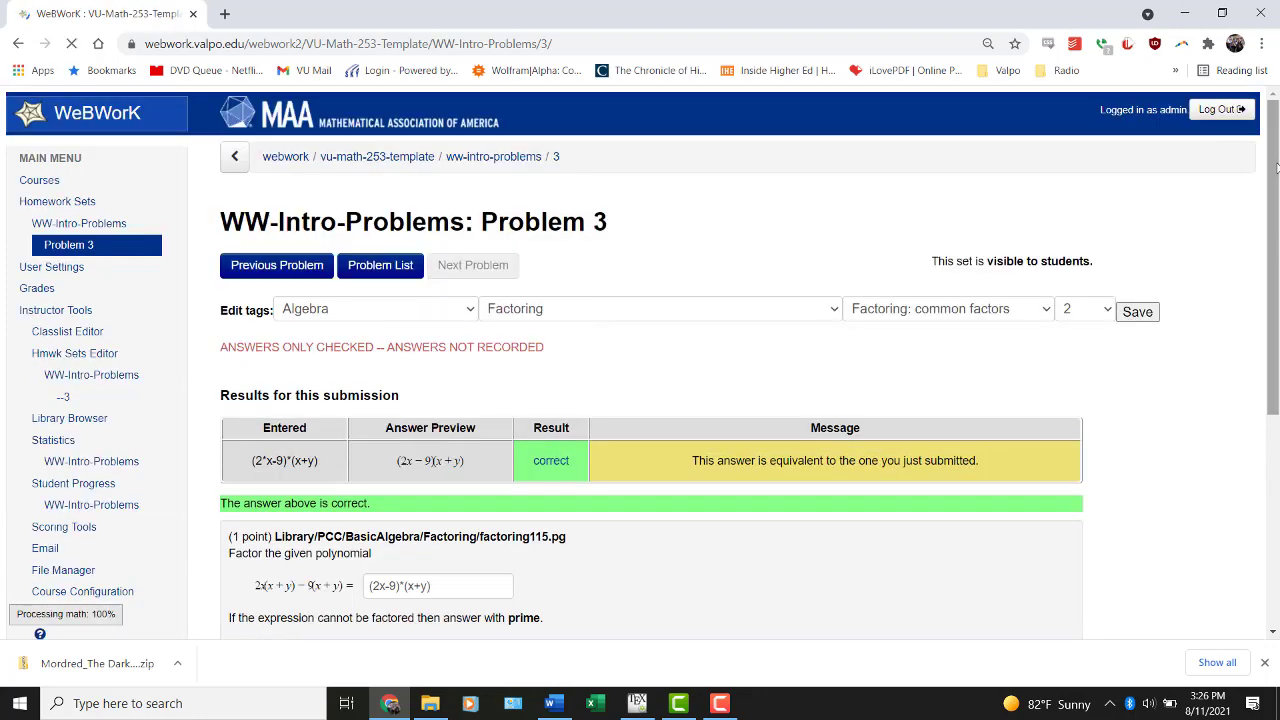
scroll(1275, 127, down, 1)
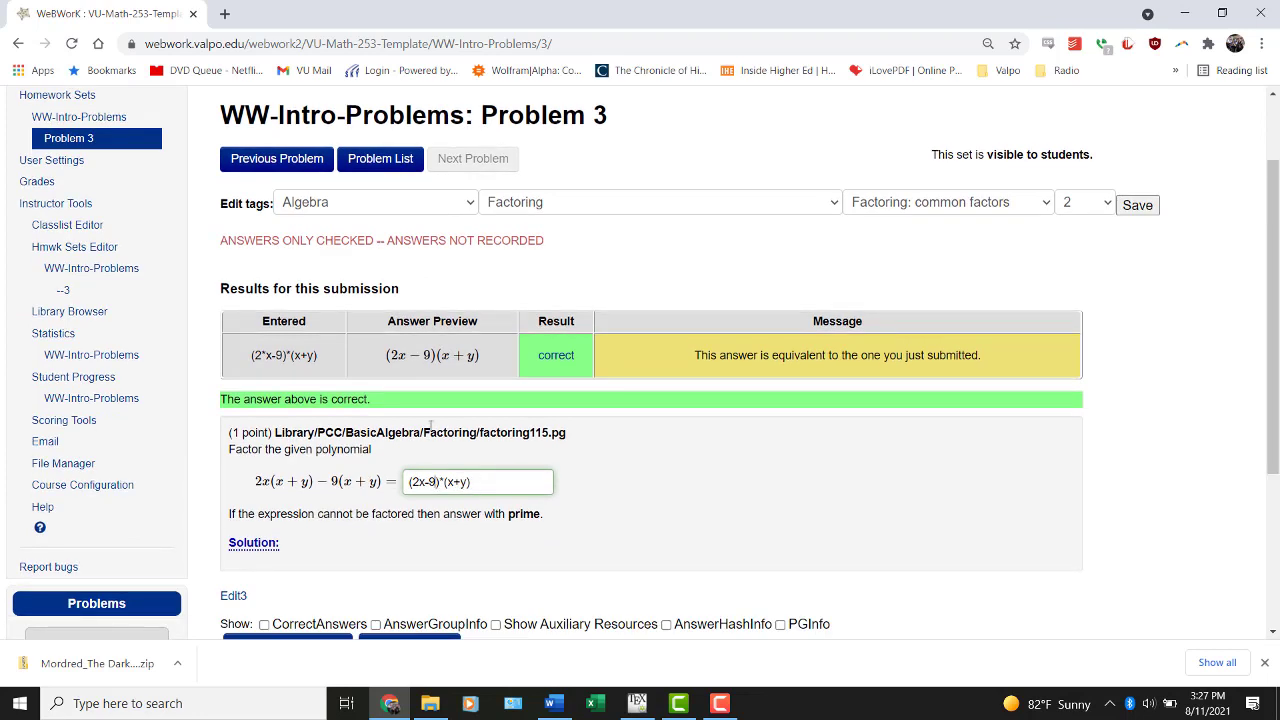
Rewrite the answer as -(9-2x)*(x+y) and check it.
key(Home)
key(Right)
key(Delete)
key(Delete)
key(Delete)
key(Delete)
text(9-2x)
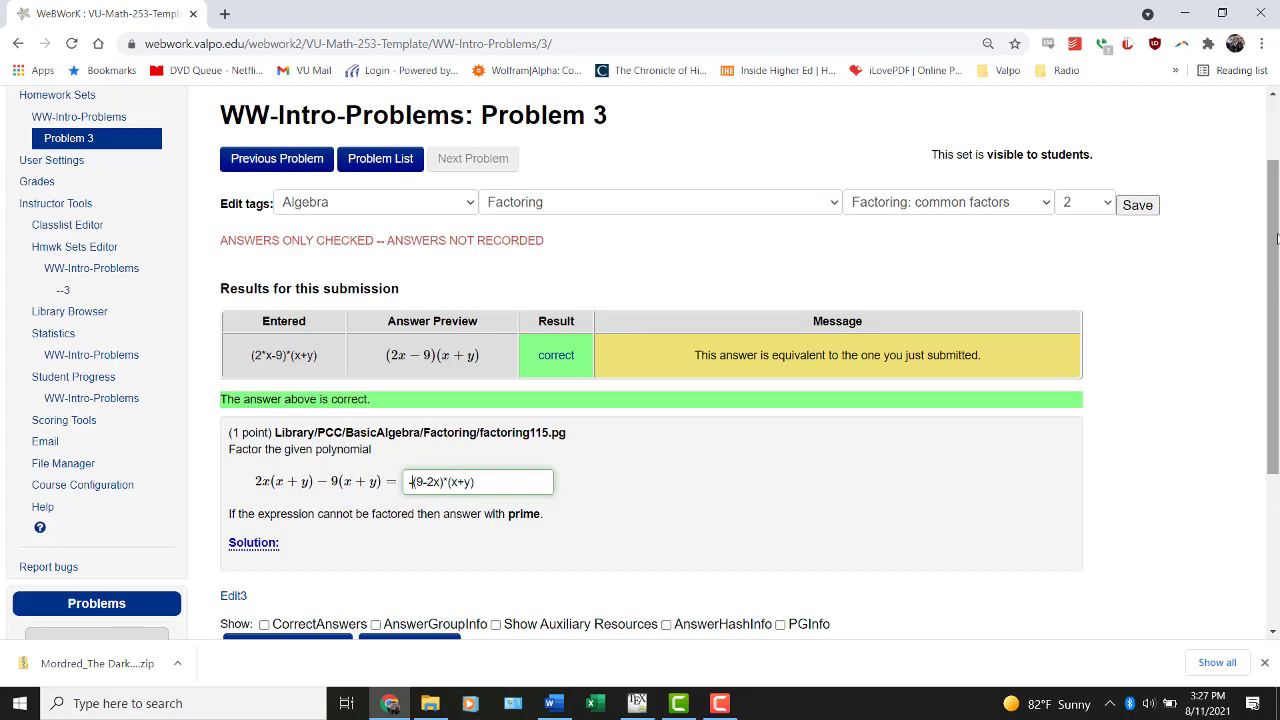
drag(1276, 240, 1276, 350)
click(441, 451)
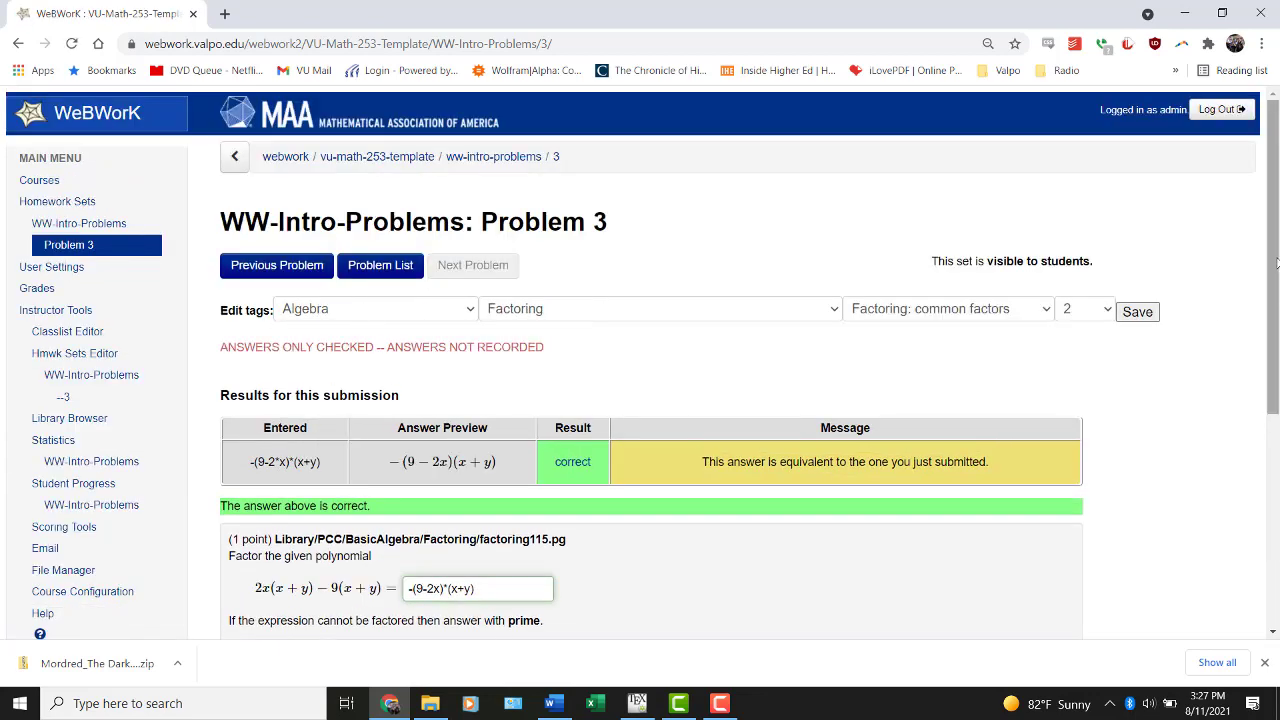
drag(1276, 262, 1276, 330)
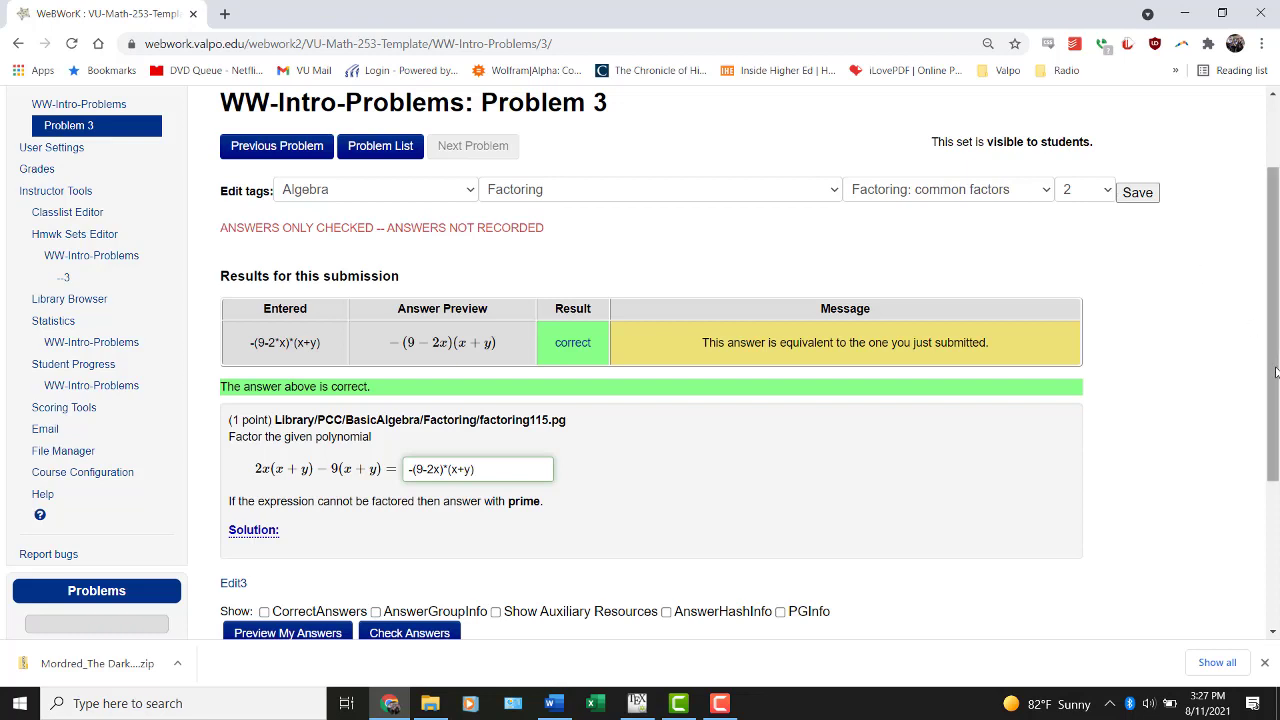
Remove the closing parenthesis and check -(9-2x)*(x+y, which is rejected.
click(474, 469)
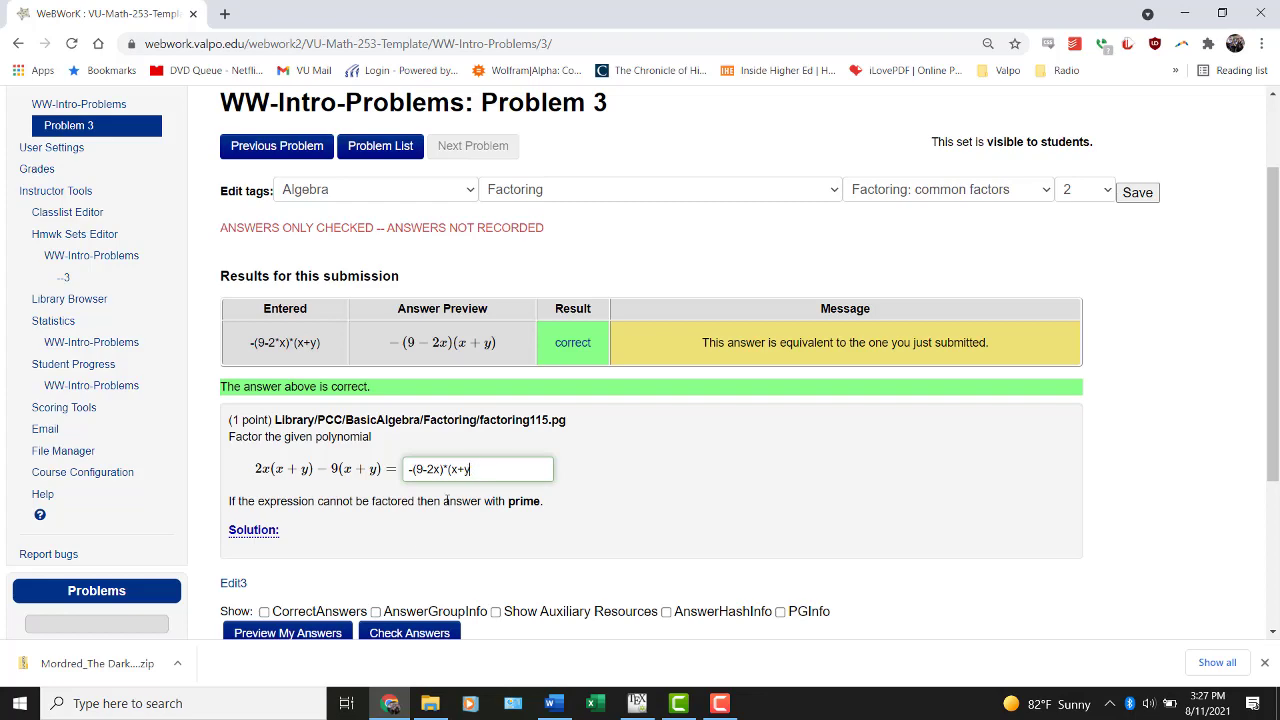
click(424, 632)
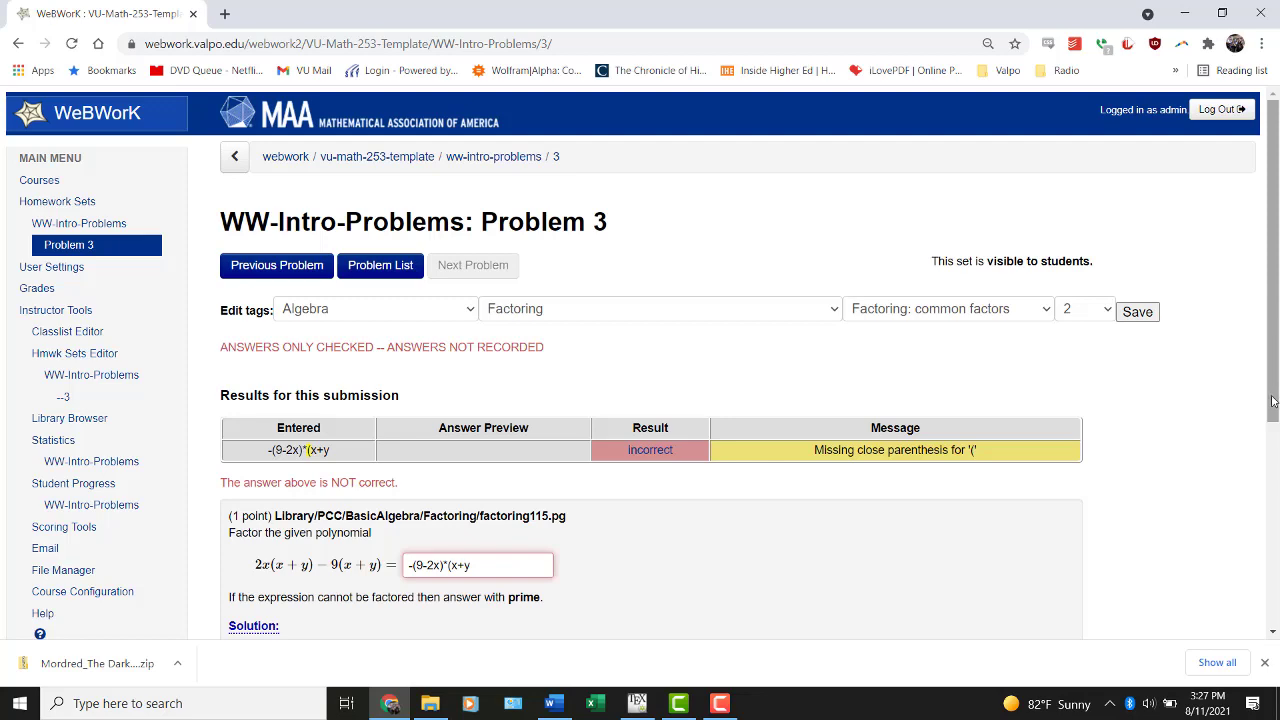
drag(1273, 401, 1276, 437)
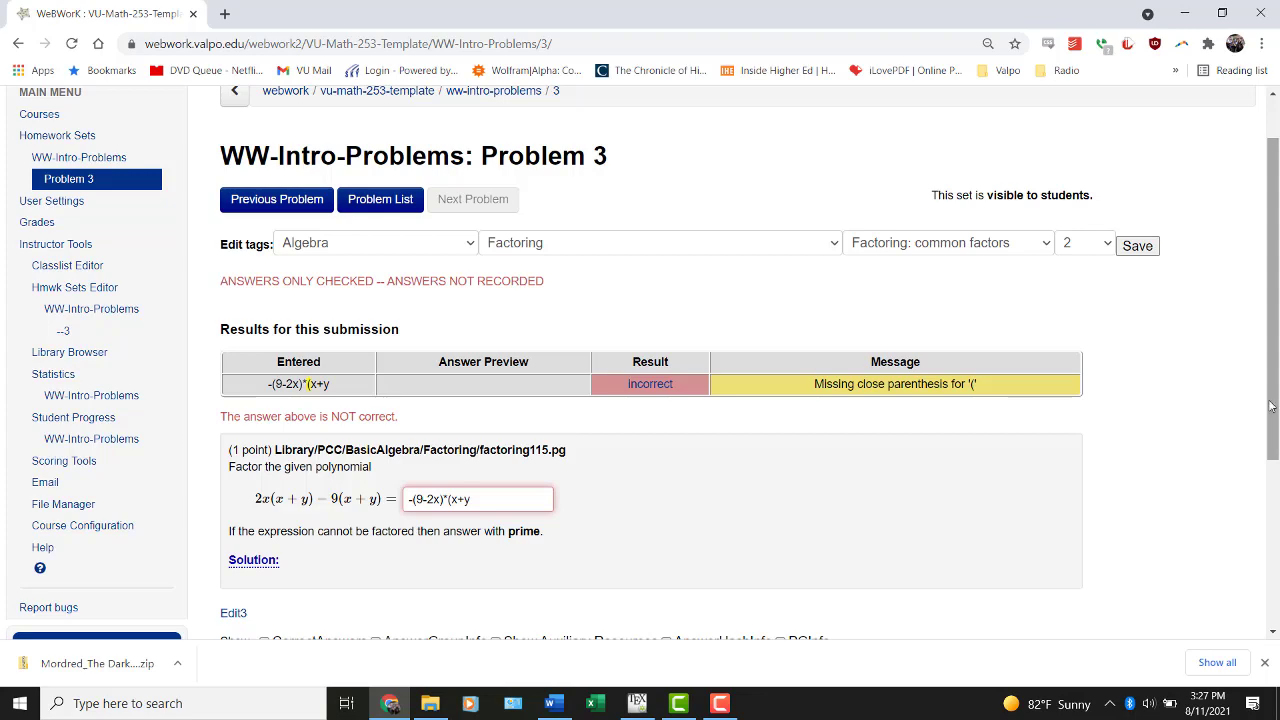
drag(1275, 421, 1275, 428)
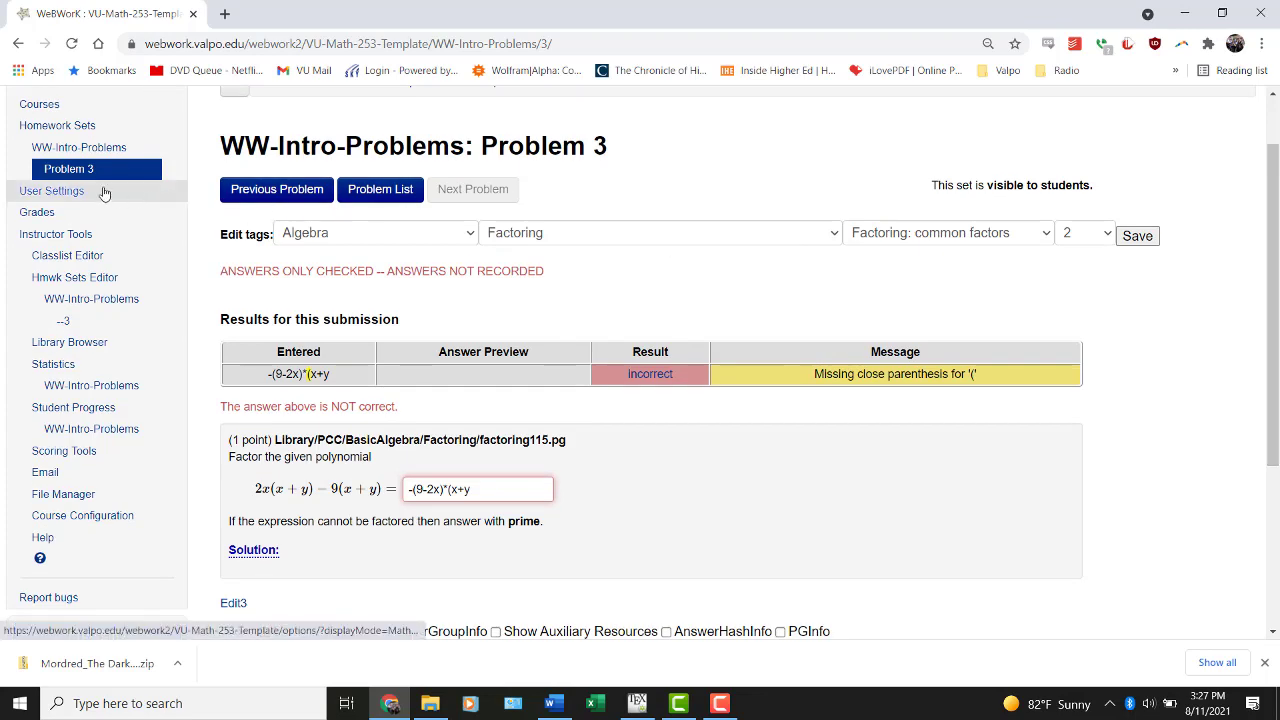
Open Problem 1 and enter 2*sec(x)*sec(x)*tan(x) as the second derivative of tan(x).
click(62, 147)
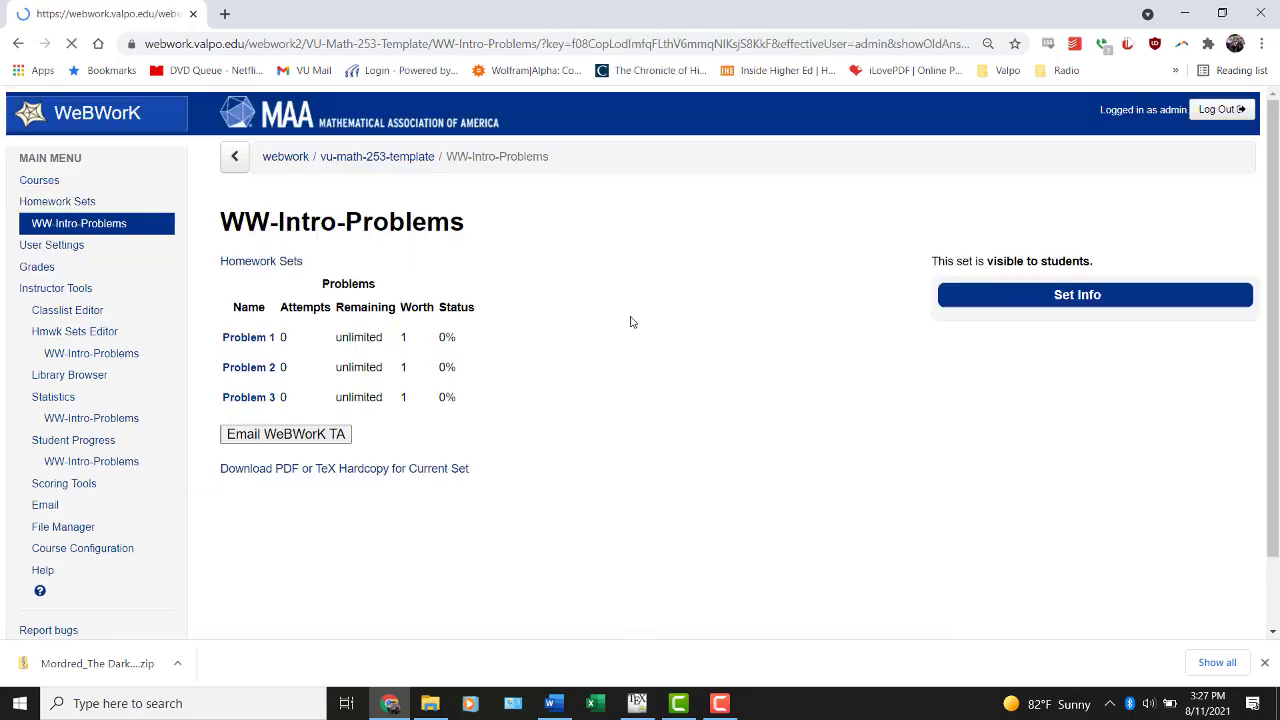
click(245, 350)
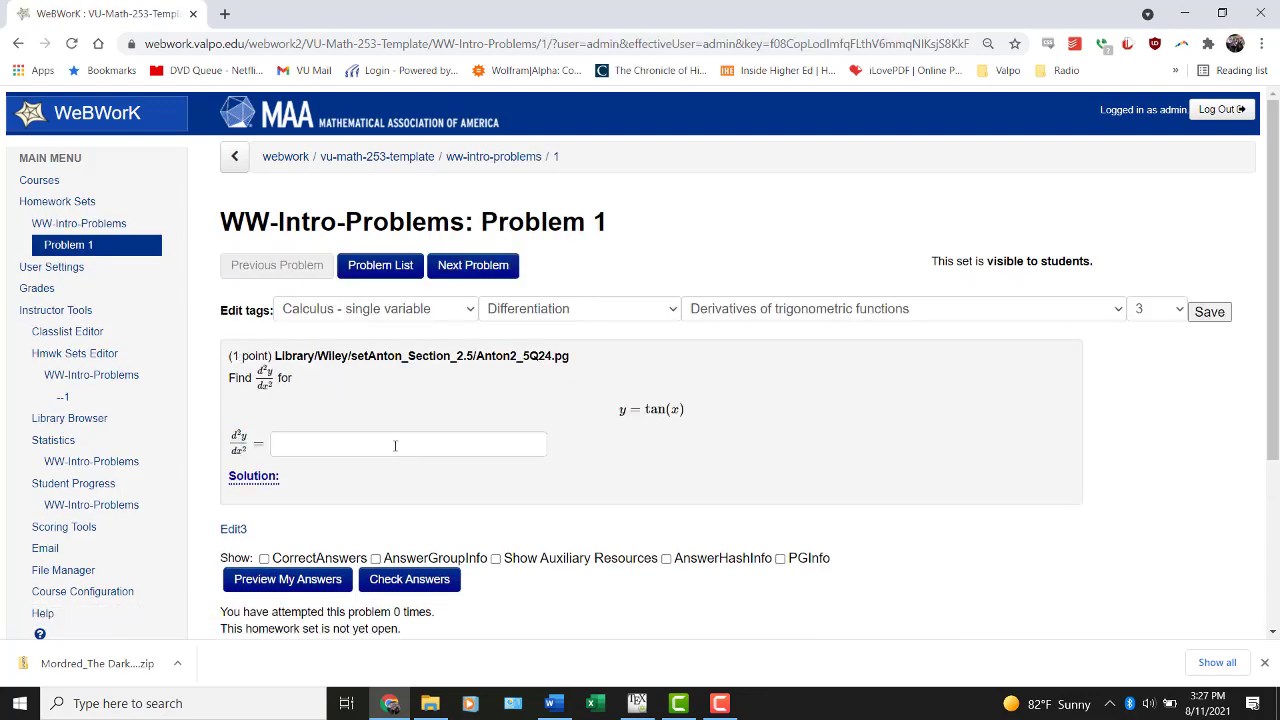
click(395, 446)
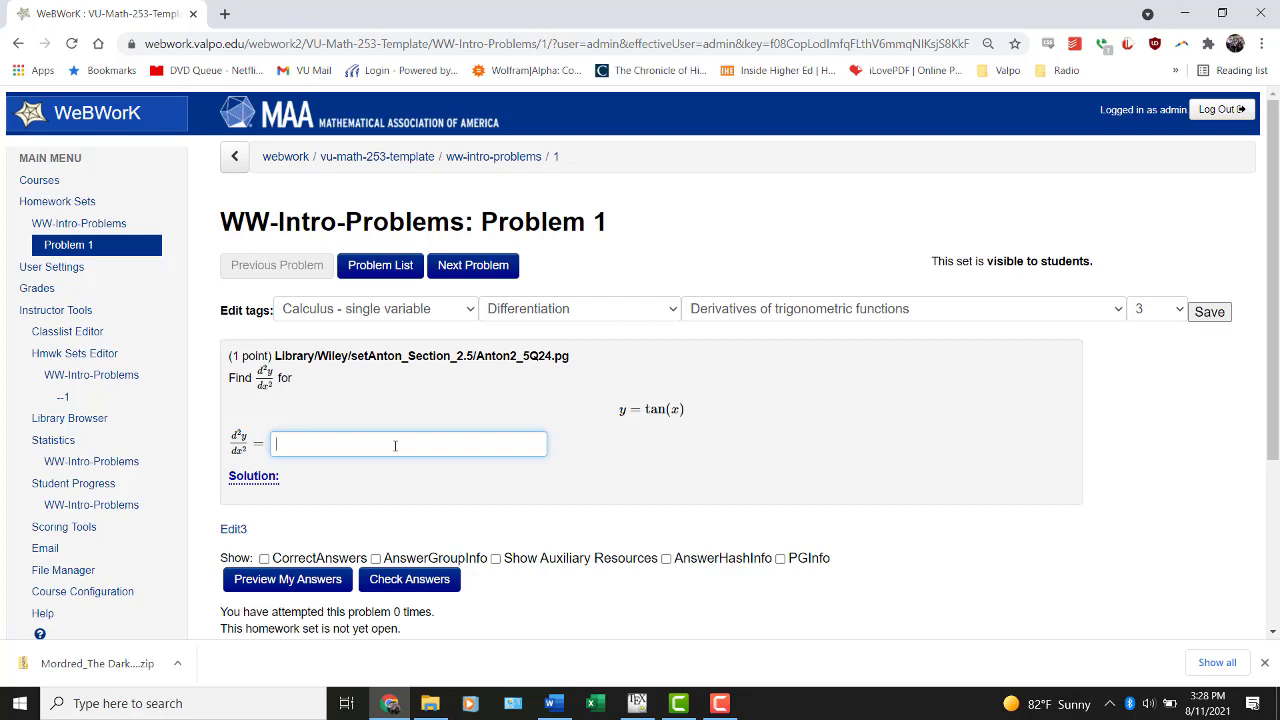
text(2*sec(x)*sec*x)
key(BackSpace)
key(BackSpace)
text((x)*tan(x))
Preview 2*sec(x)*sec(x)*tan(x), then check it and see it marked correct.
click(306, 585)
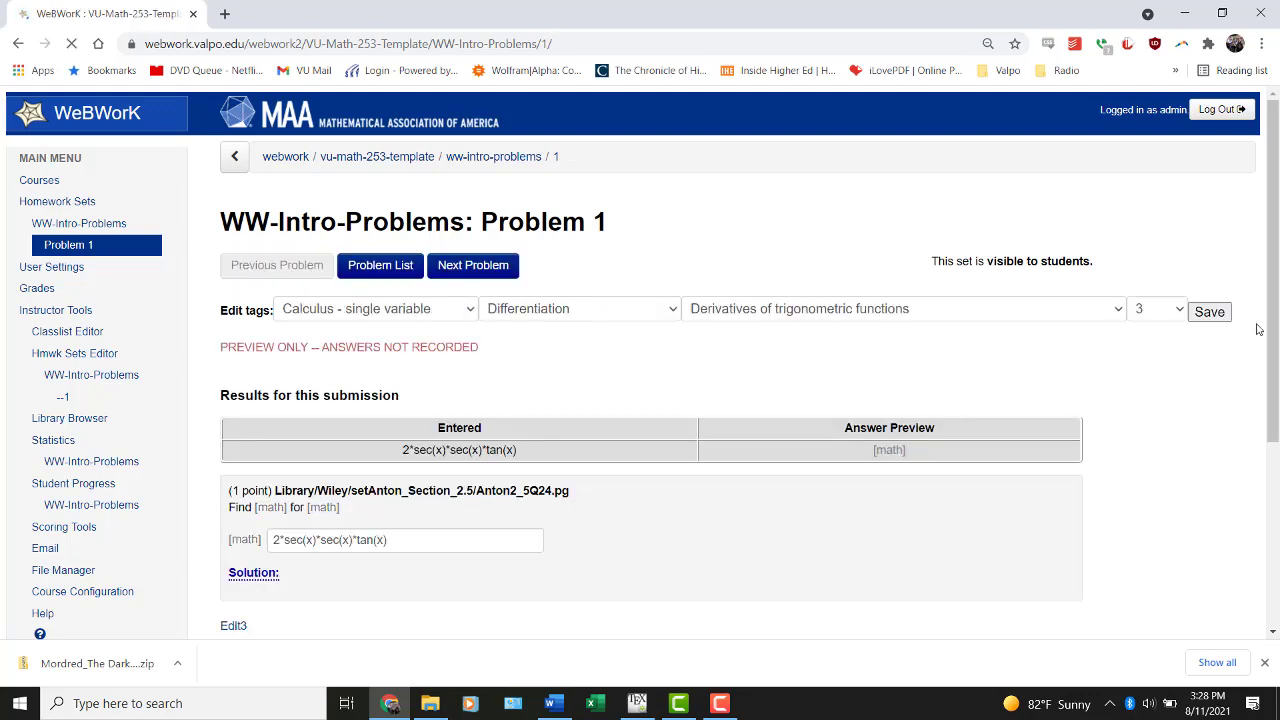
scroll(1265, 285, down, 1)
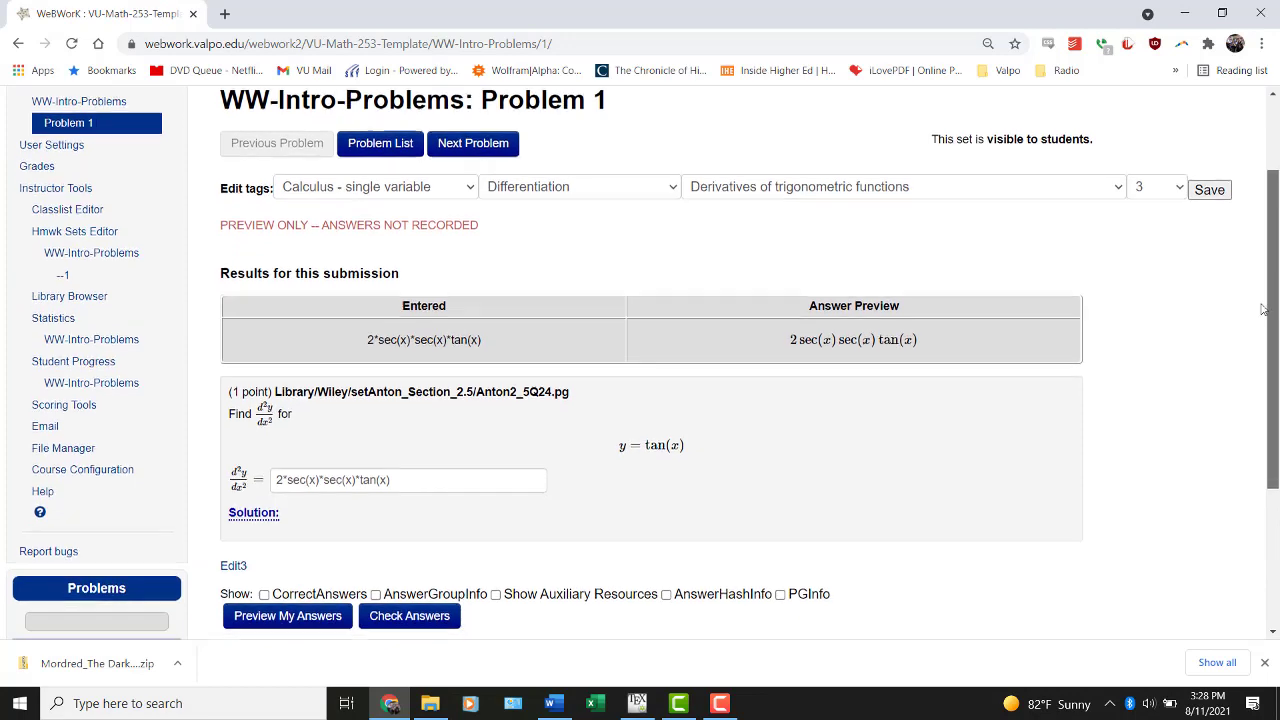
scroll(1265, 285, down, 1)
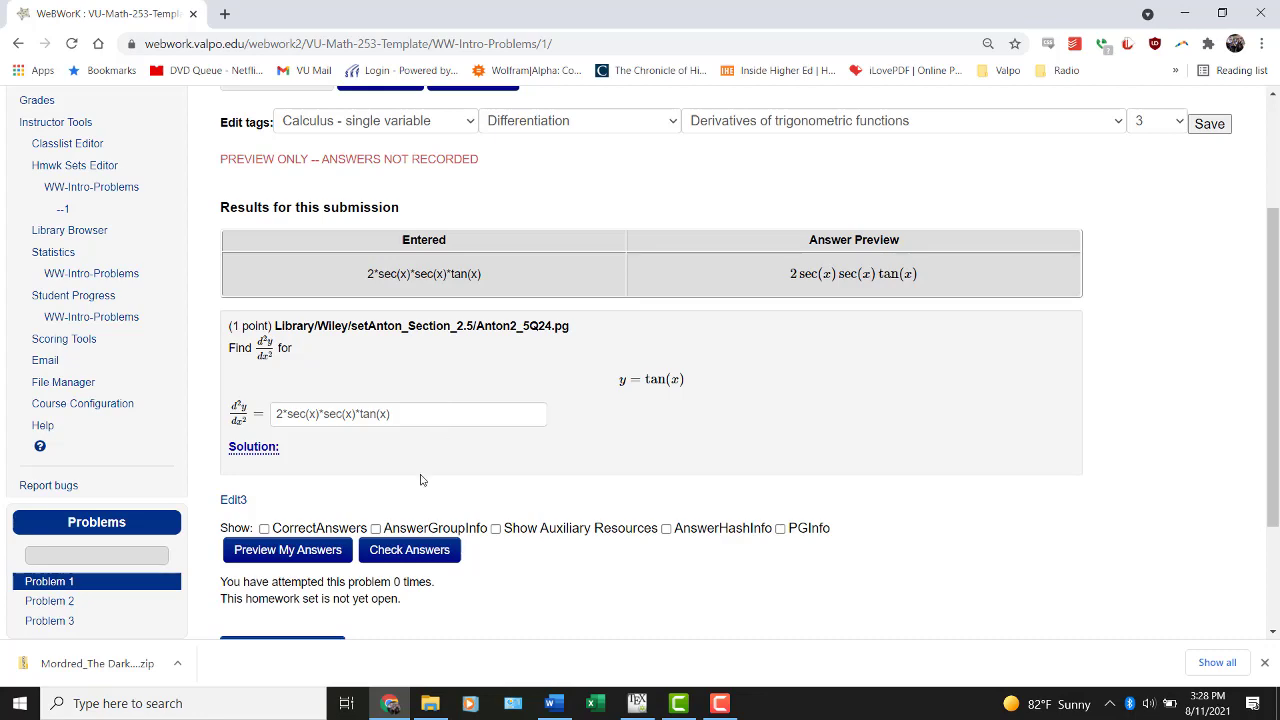
click(409, 550)
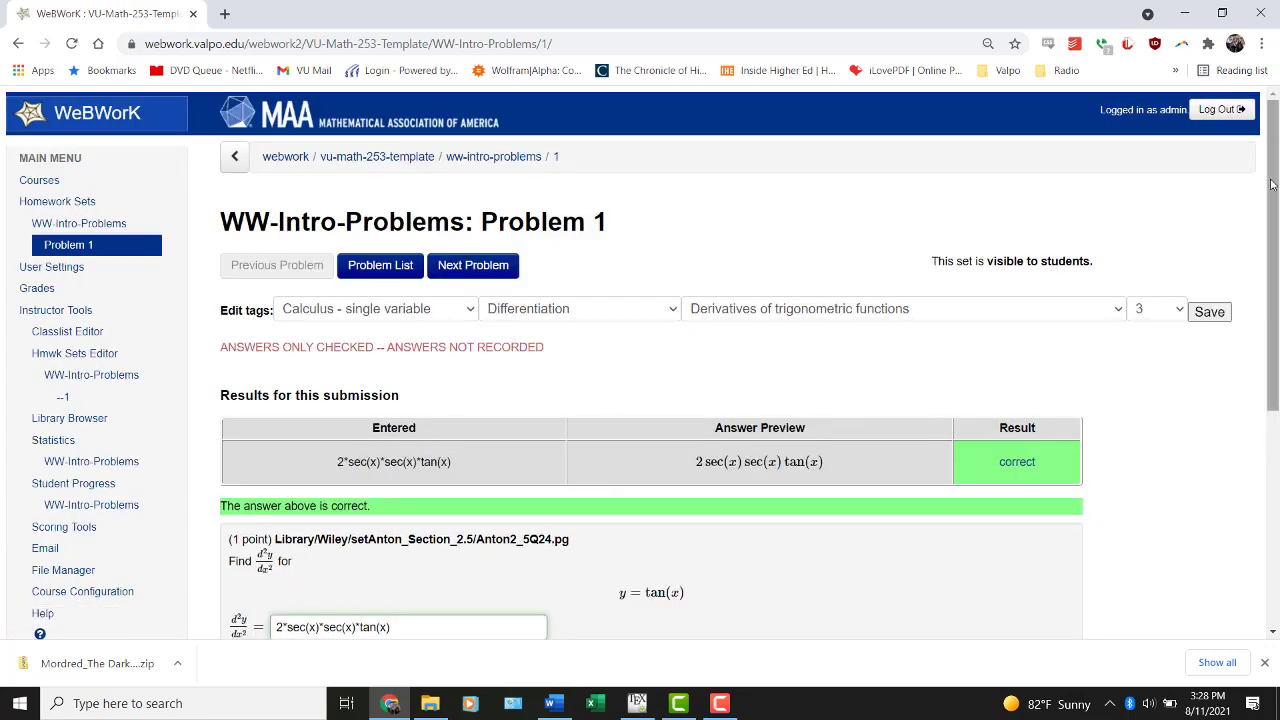
drag(1272, 200, 1266, 293)
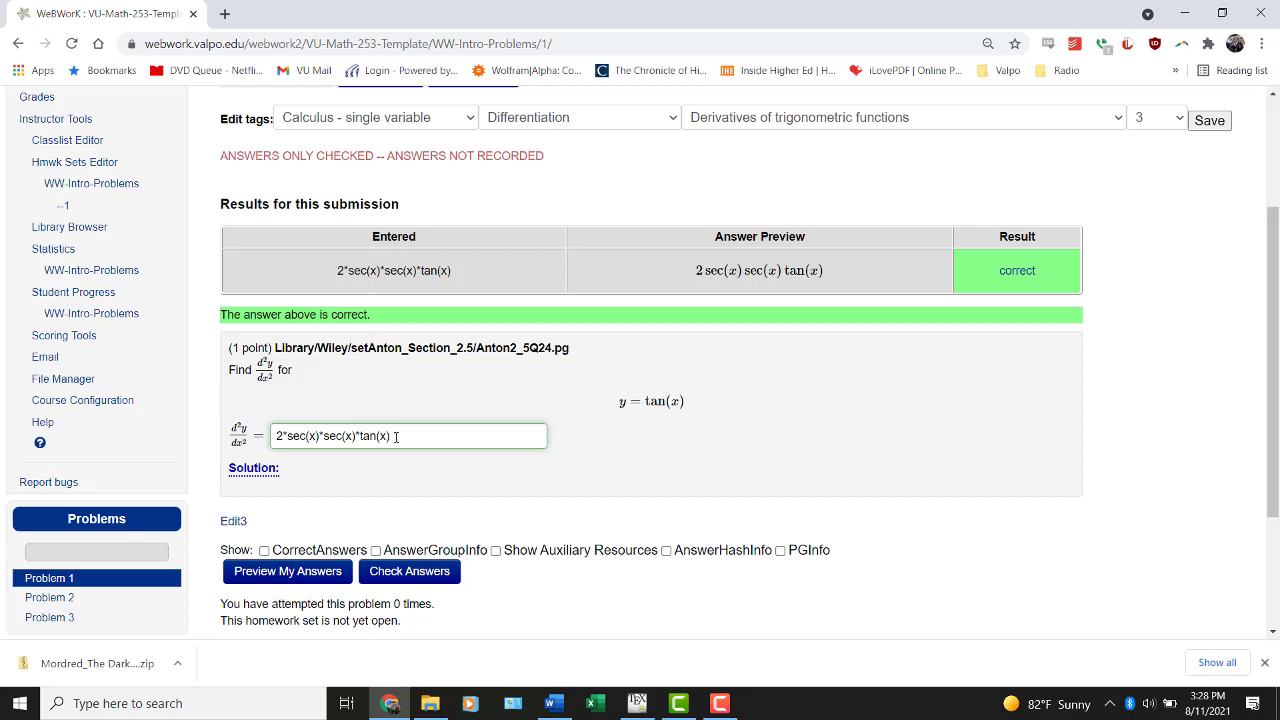
Change the answer to 2*sec(x)*sec(x)*tanx, then preview and check it as correct.
key(BackSpace)
key(BackSpace)
key(BackSpace)
text(x)
click(316, 575)
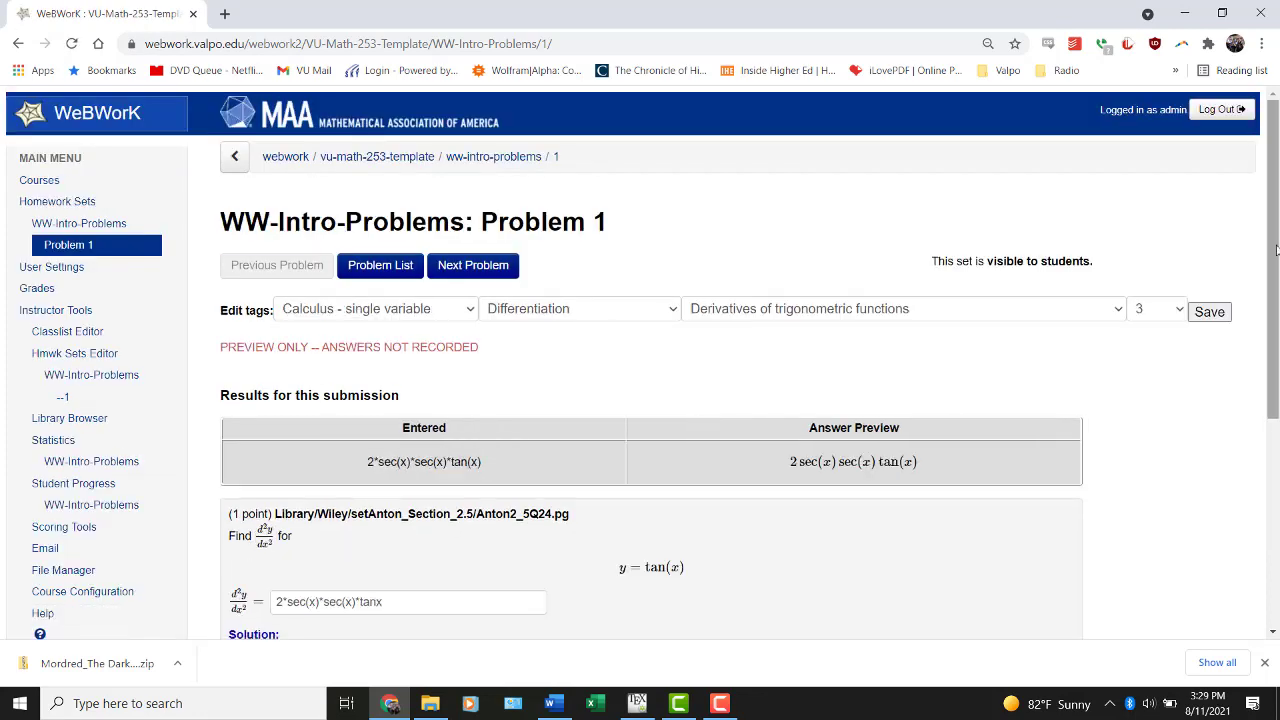
drag(1273, 248, 1267, 331)
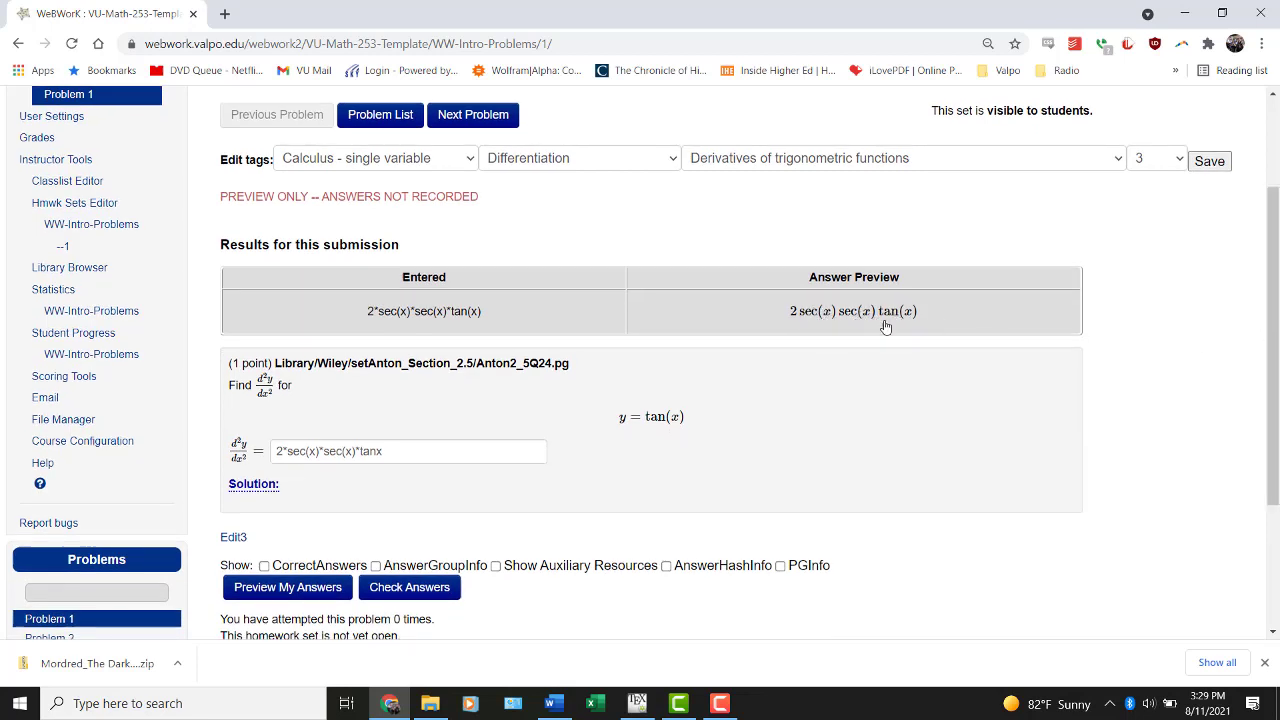
click(412, 588)
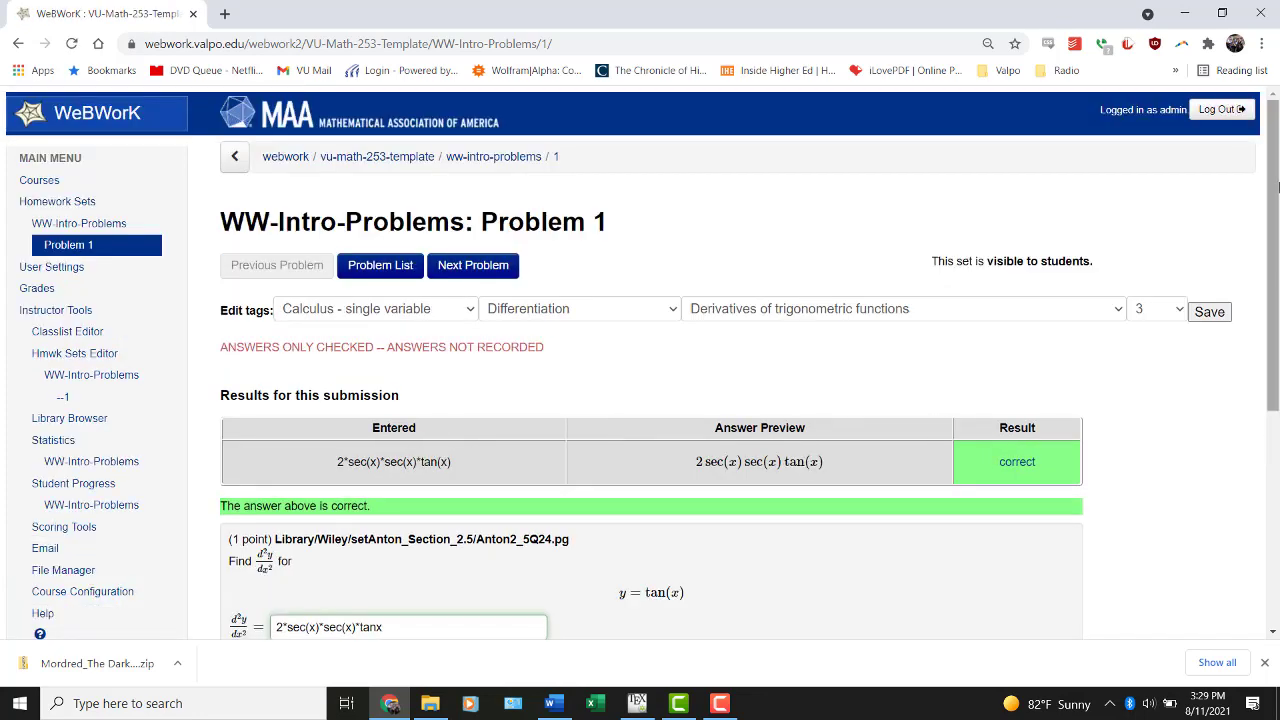
drag(1277, 186, 1277, 281)
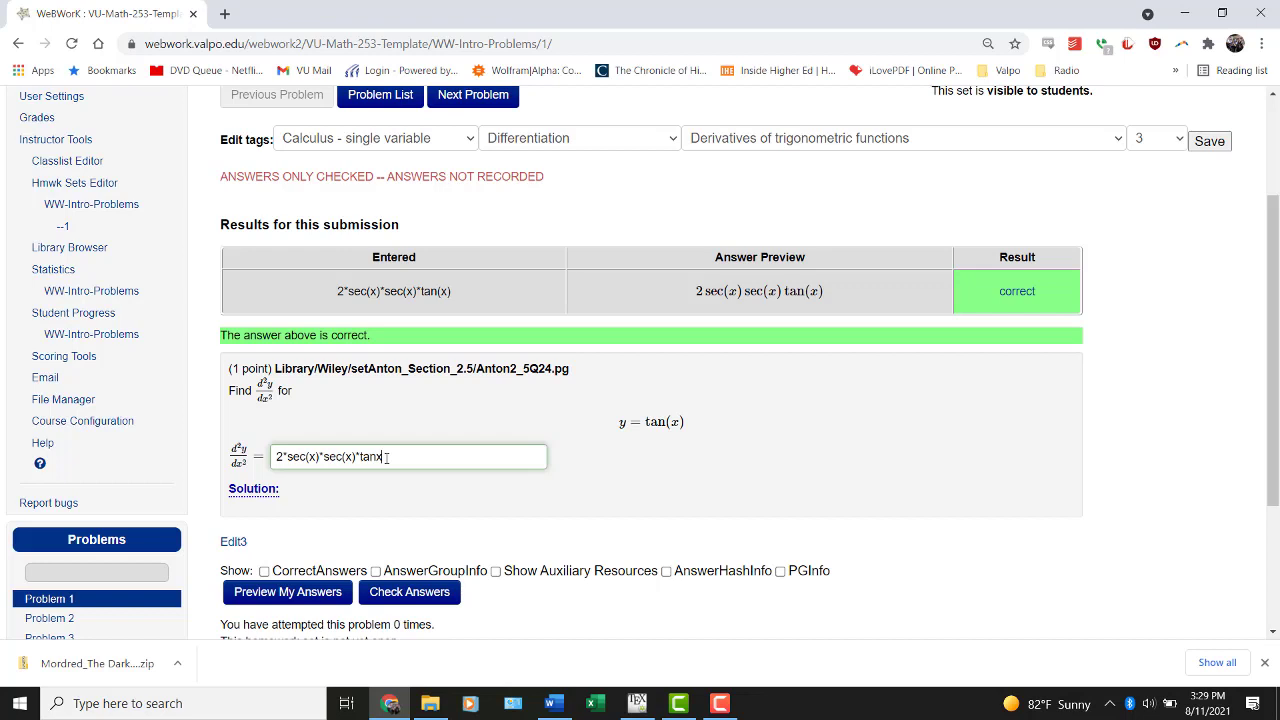
Rewrite the answer as 2*sec^2(x)*tan(x) by restoring tan(x) and squaring one sec.
key(BackSpace)
text((x))
key(Left)
key(Left)
key(Left)
key(Left)
key(Left)
key(Left)
key(BackSpace)
key(BackSpace)
key(BackSpace)
key(BackSpace)
key(BackSpace)
key(BackSpace)
key(BackSpace)
key(Left)
key(Left)
key(Left)
key(Left)
text(^2)
Preview and check the 2*sec^2(x)*tan(x) answer, which is marked correct.
click(275, 594)
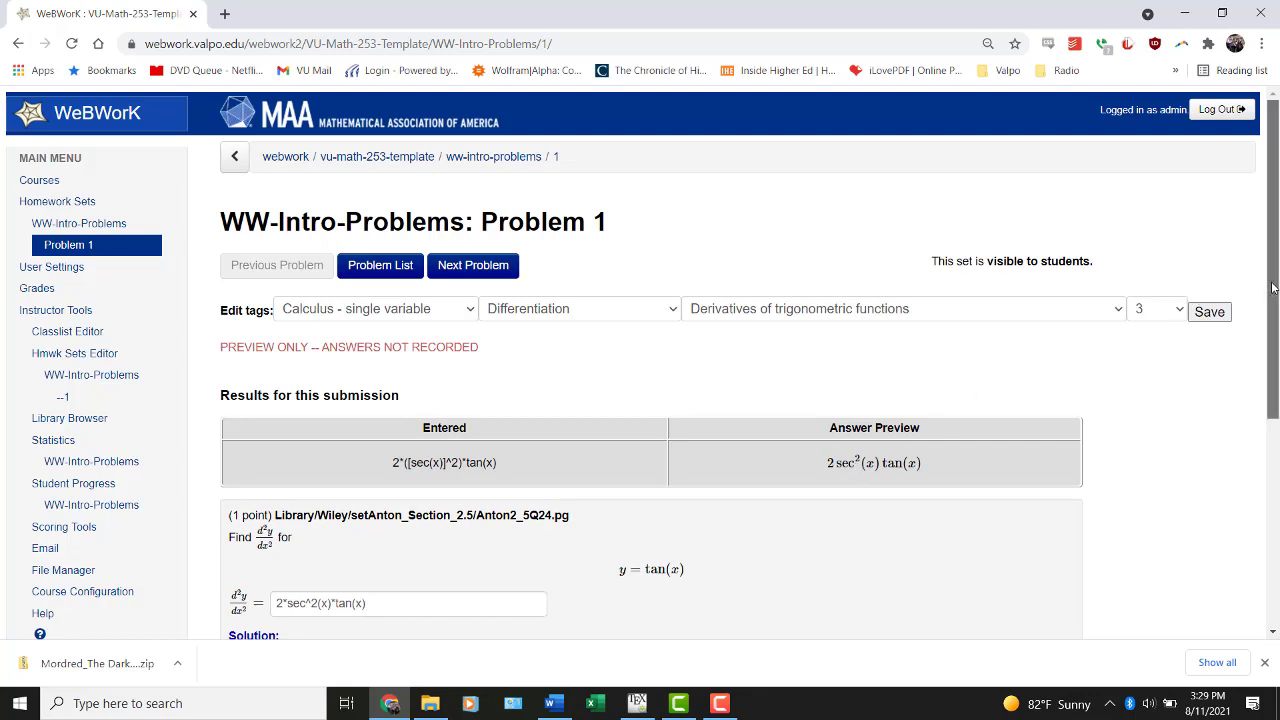
scroll(1154, 377, down, 2)
click(409, 579)
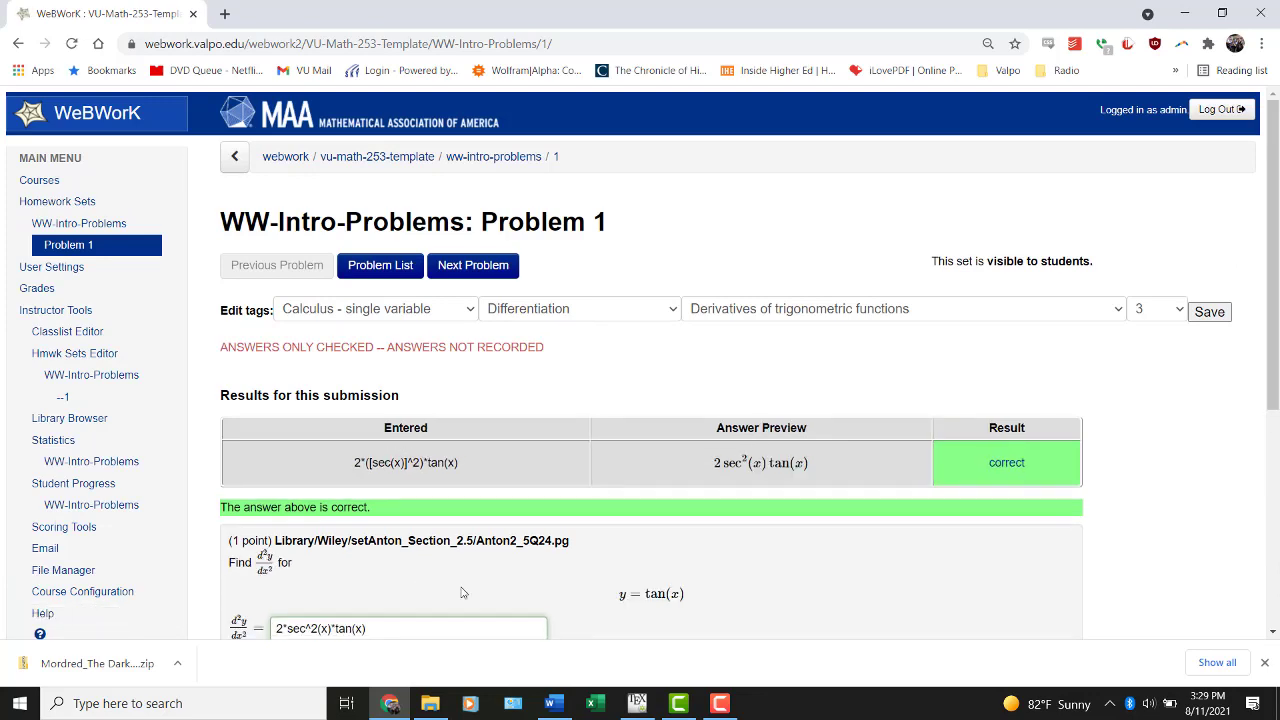
drag(1273, 265, 1259, 386)
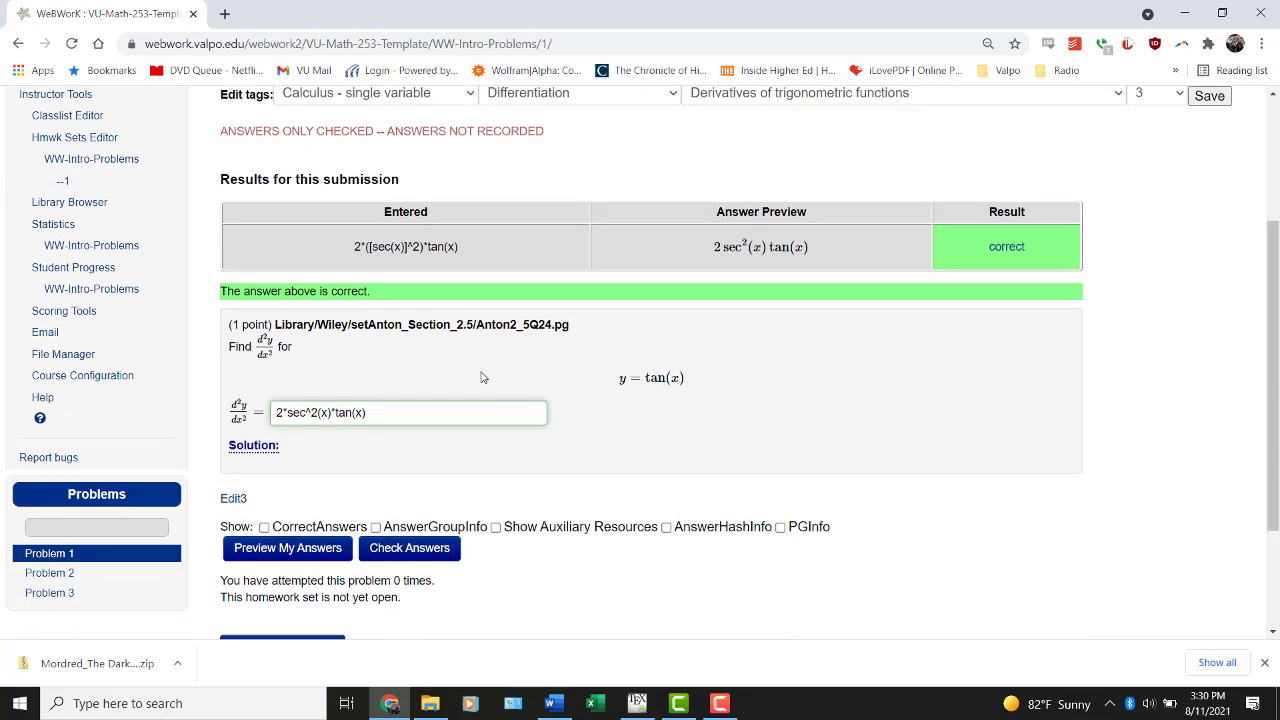
Reorder the answer to 2*tan(x)*sec^2(x) and preview it.
click(287, 413)
text(tan(x)*)
key(shift+Right)
key(shift+Right)
key(shift+Right)
key(shift+Right)
key(shift+Right)
key(shift+Right)
key(shift+Right)
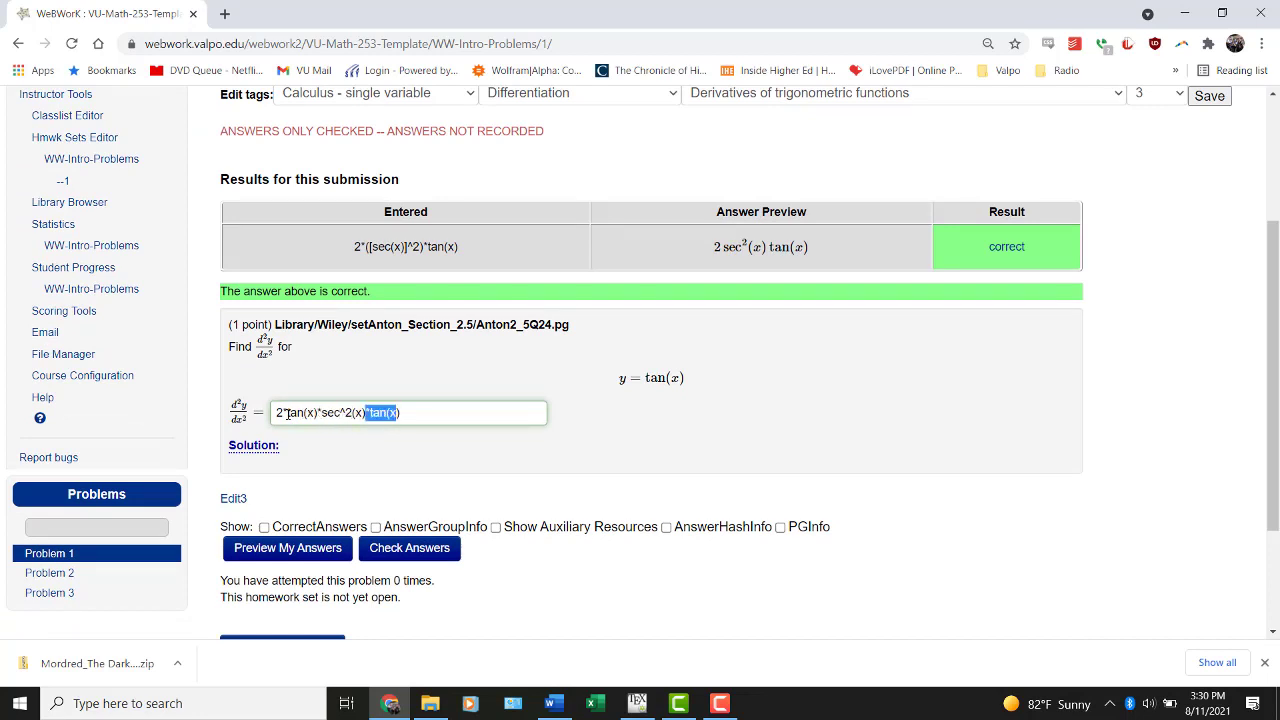
key(BackSpace)
click(312, 550)
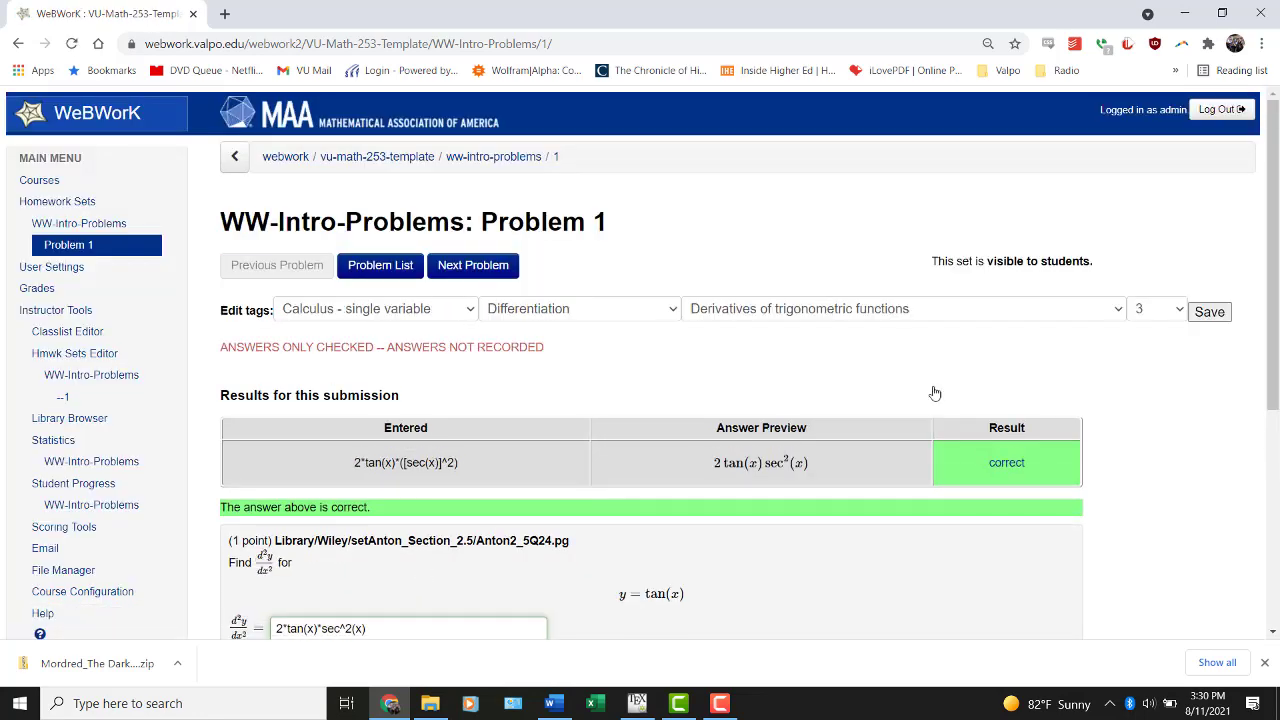
drag(1275, 275, 1274, 356)
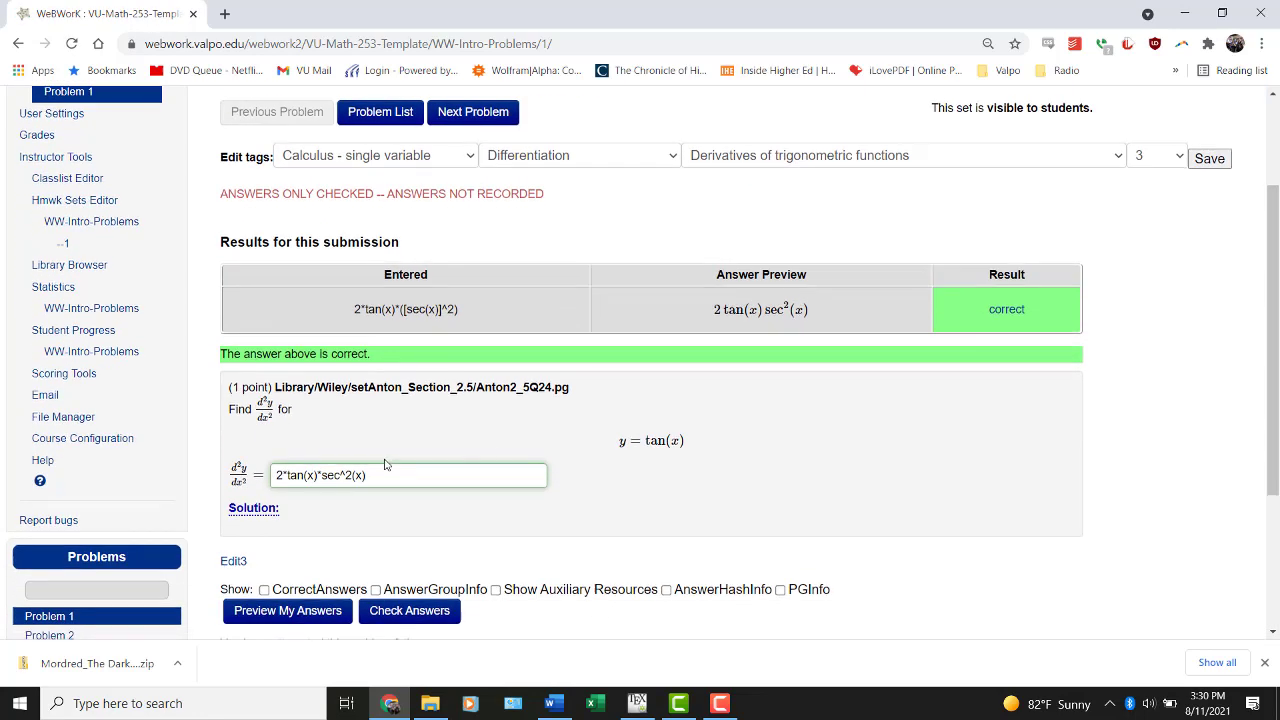
Replace tan with sin divided by cos(x) to give 2*sin(x)*sec^2(x)/cos(x), and preview it.
click(305, 474)
key(BackSpace)
key(BackSpace)
key(BackSpace)
text(sin)
text(/cos(x))
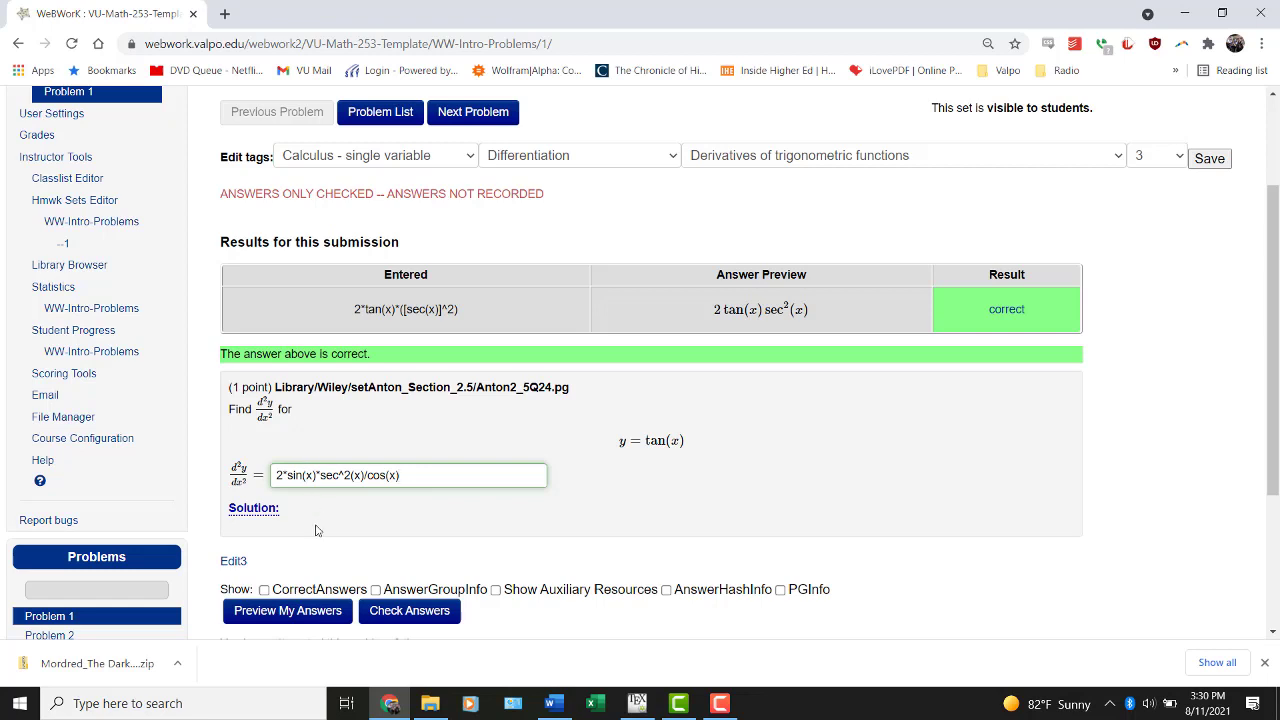
click(309, 614)
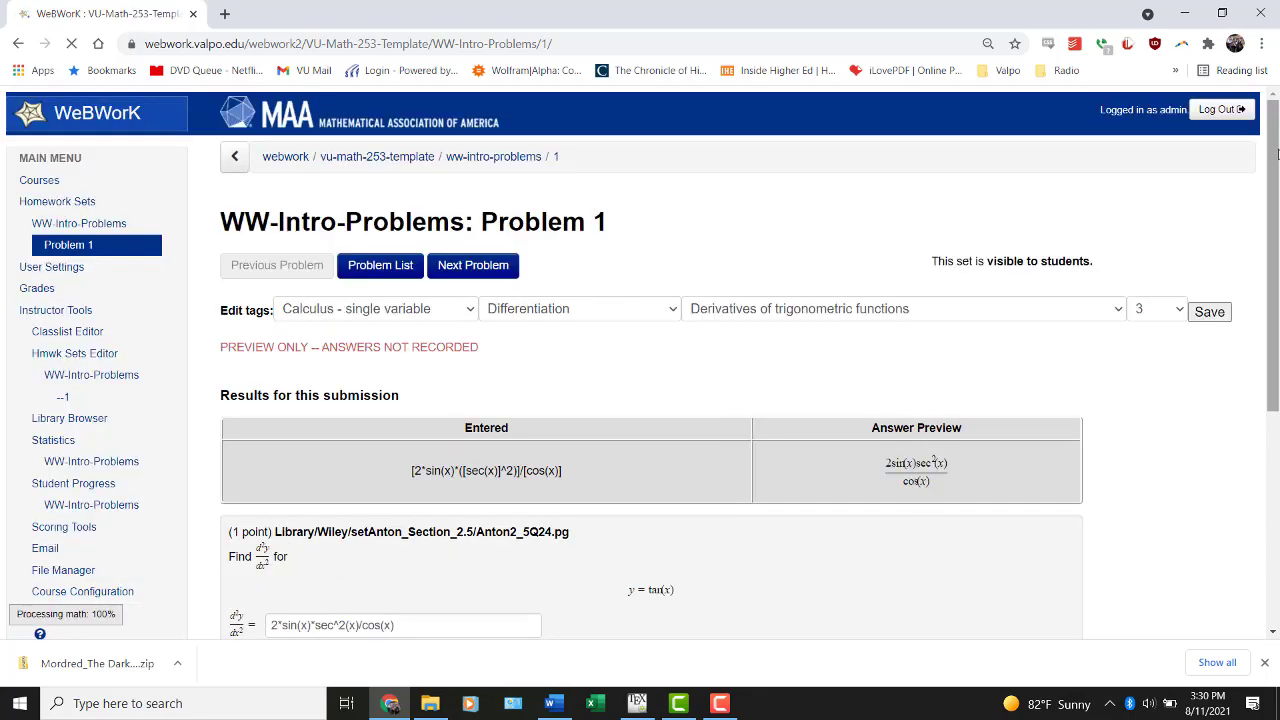
scroll(1277, 222, down, 1)
drag(1277, 222, 1277, 247)
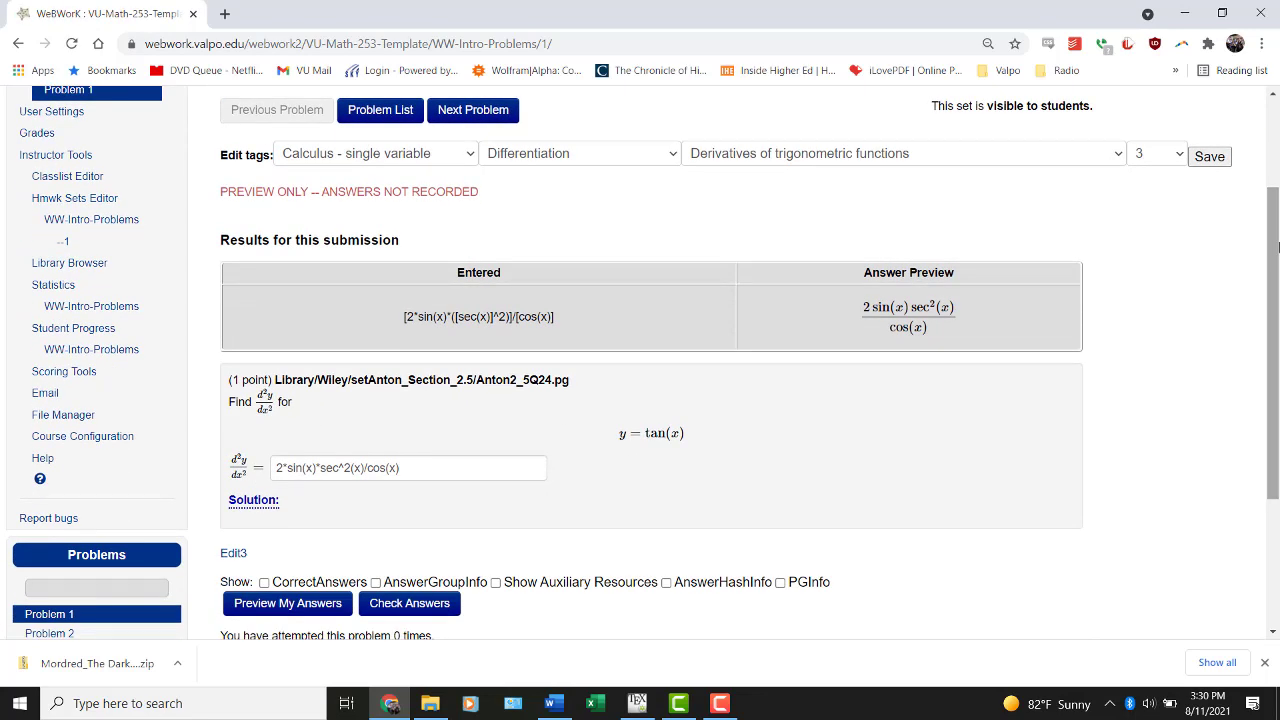
Check 2*sin(x)*sec^2(x)/cos(x) as correct, then preview it once more.
click(443, 609)
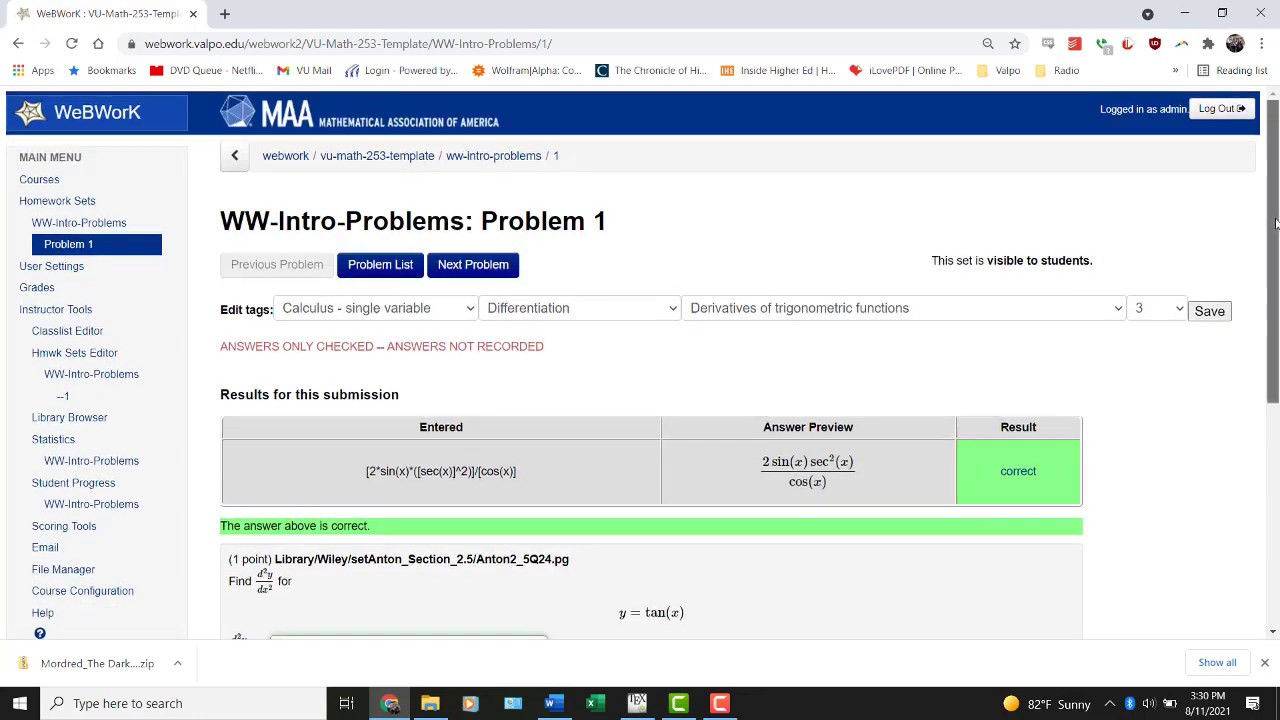
drag(1277, 226, 1277, 283)
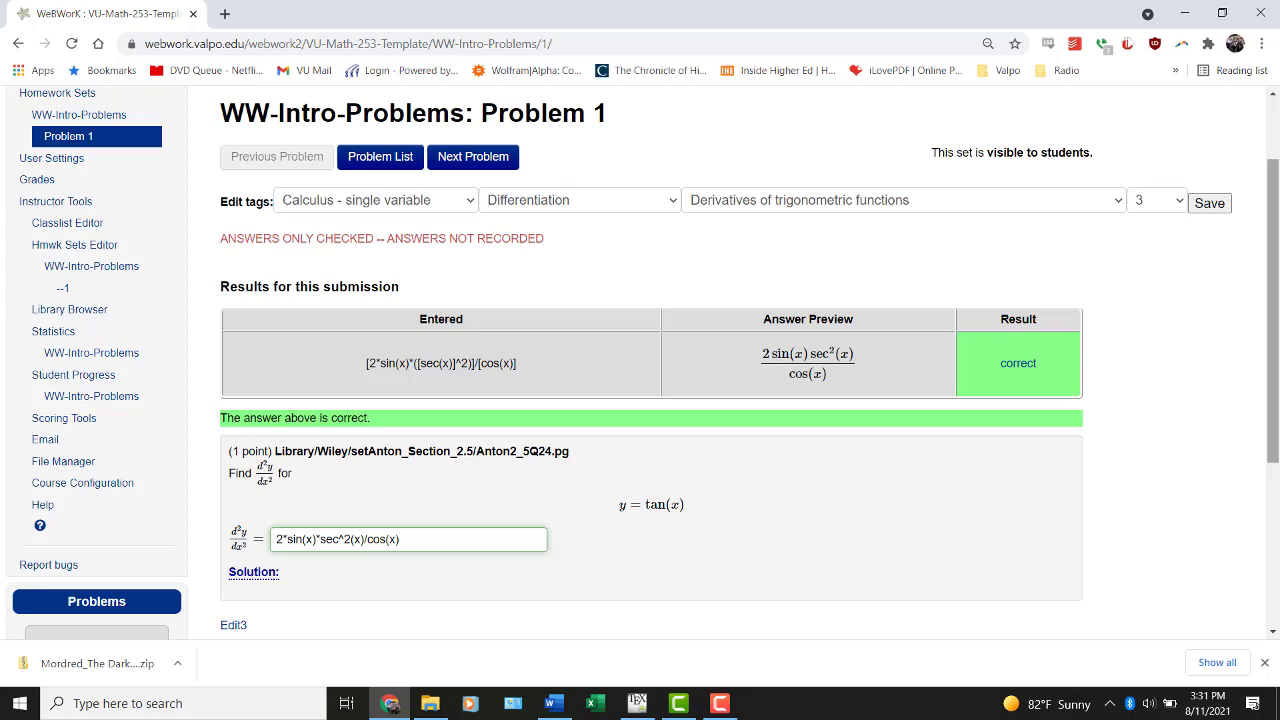
drag(1277, 286, 1277, 352)
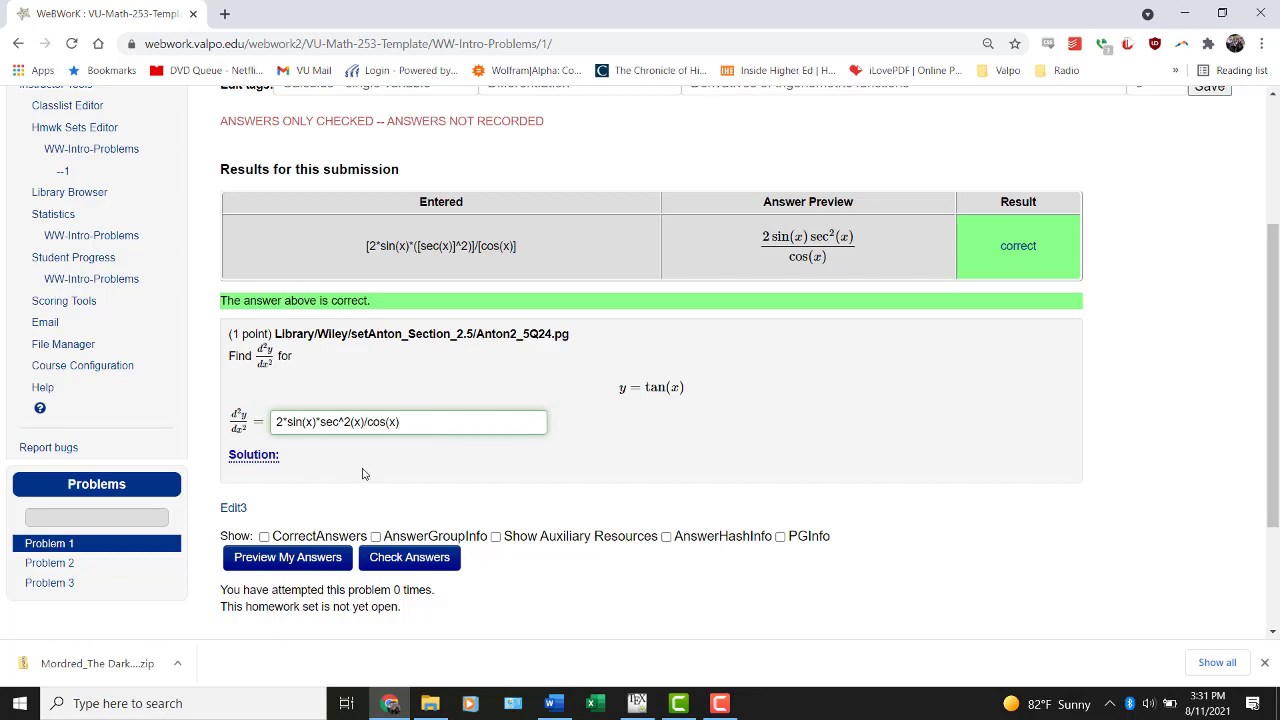
click(305, 557)
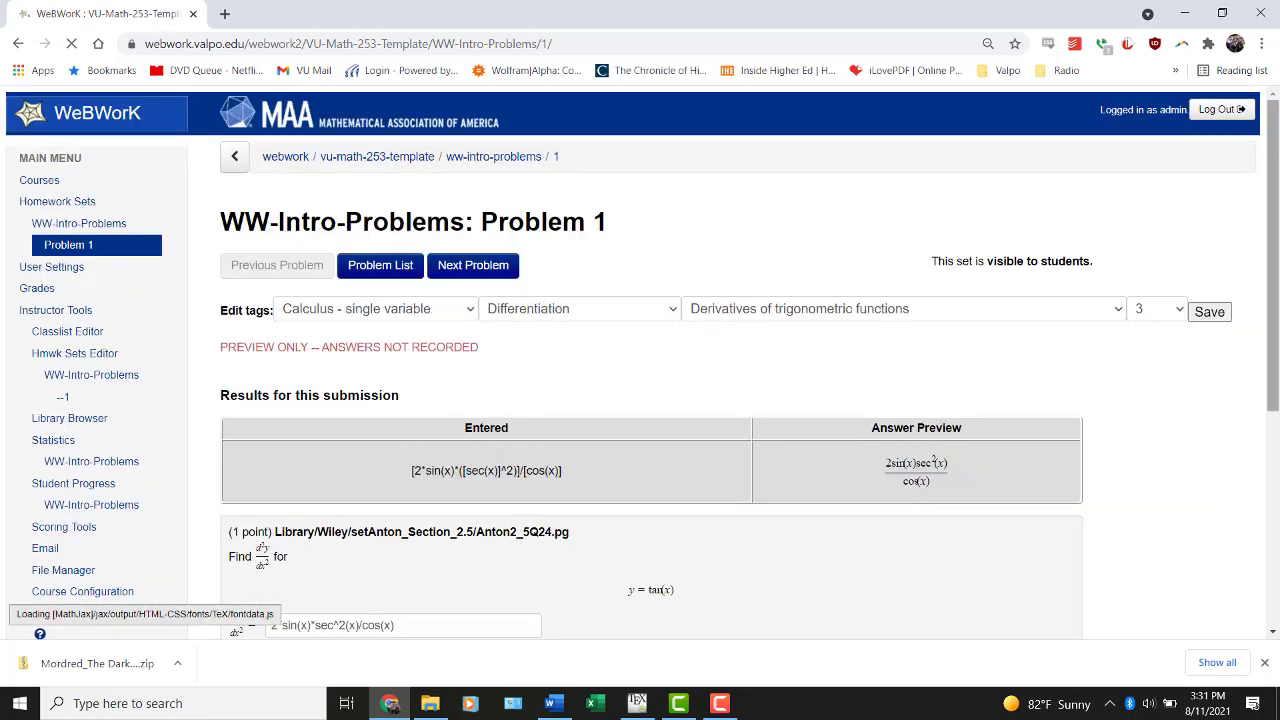
drag(1272, 150, 1272, 243)
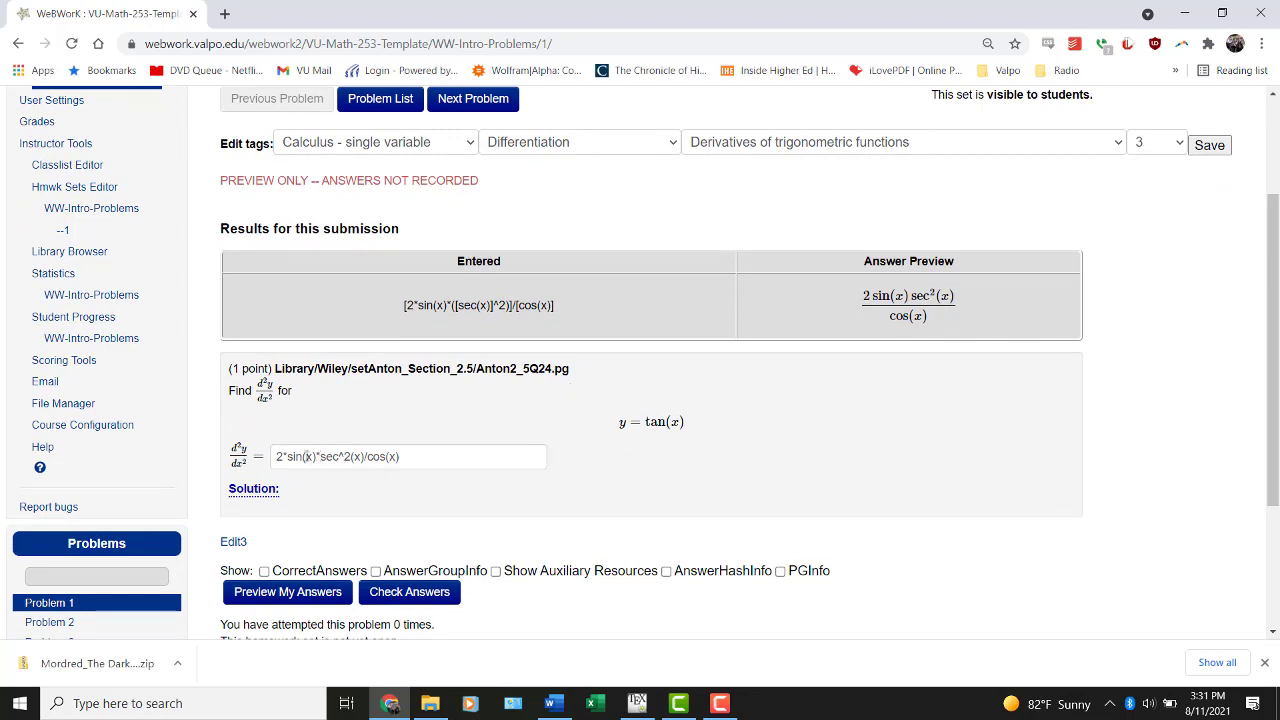
Edit the answer back to 2*tan(x)*sec(x)^2, dropping the /cos(x) division.
click(303, 457)
key(BackSpace)
key(BackSpace)
key(BackSpace)
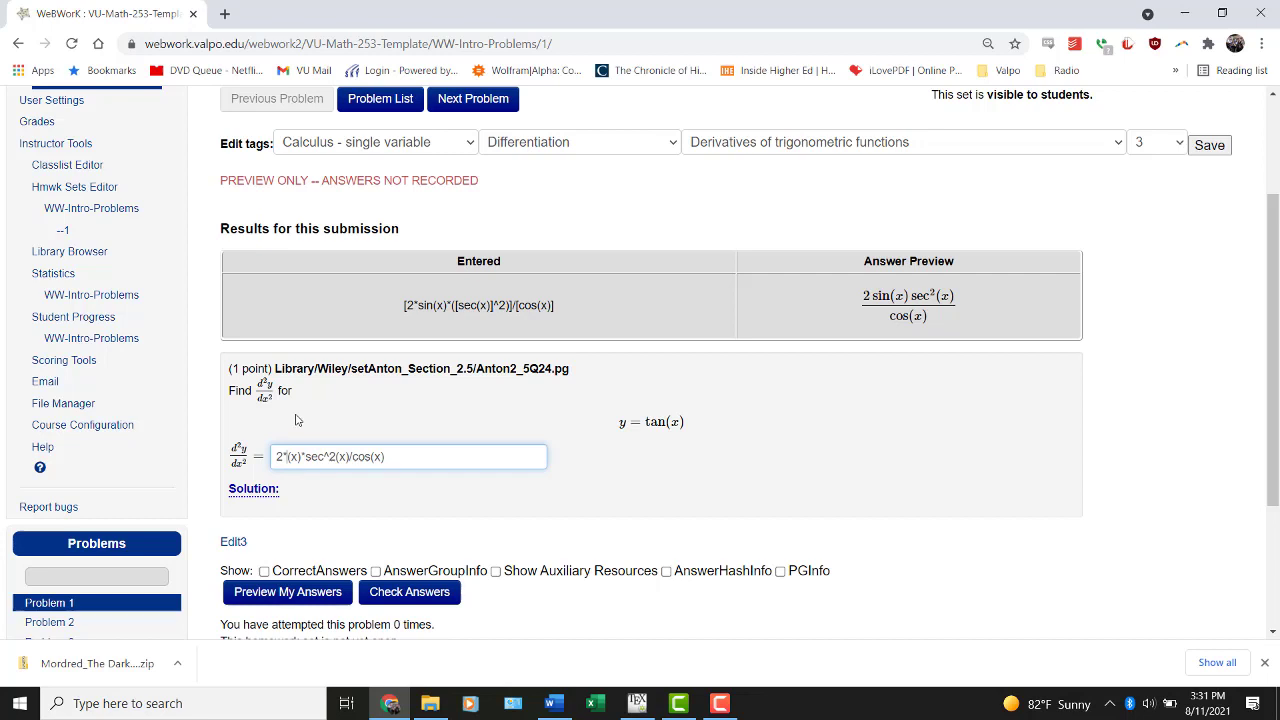
text(tan)
key(shift+Right)
key(shift+Right)
key(shift+Right)
key(shift+Right)
key(shift+Right)
key(shift+Right)
key(shift+Right)
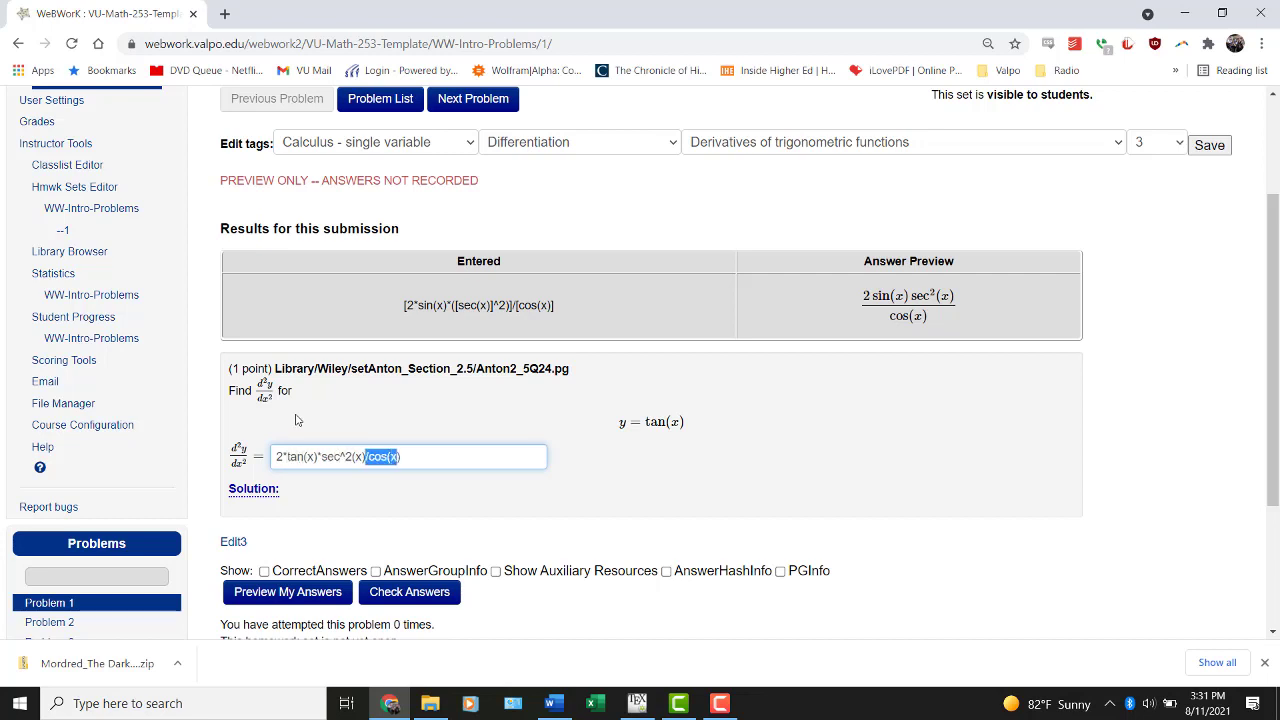
key(Left)
key(Left)
key(Left)
key(BackSpace)
key(BackSpace)
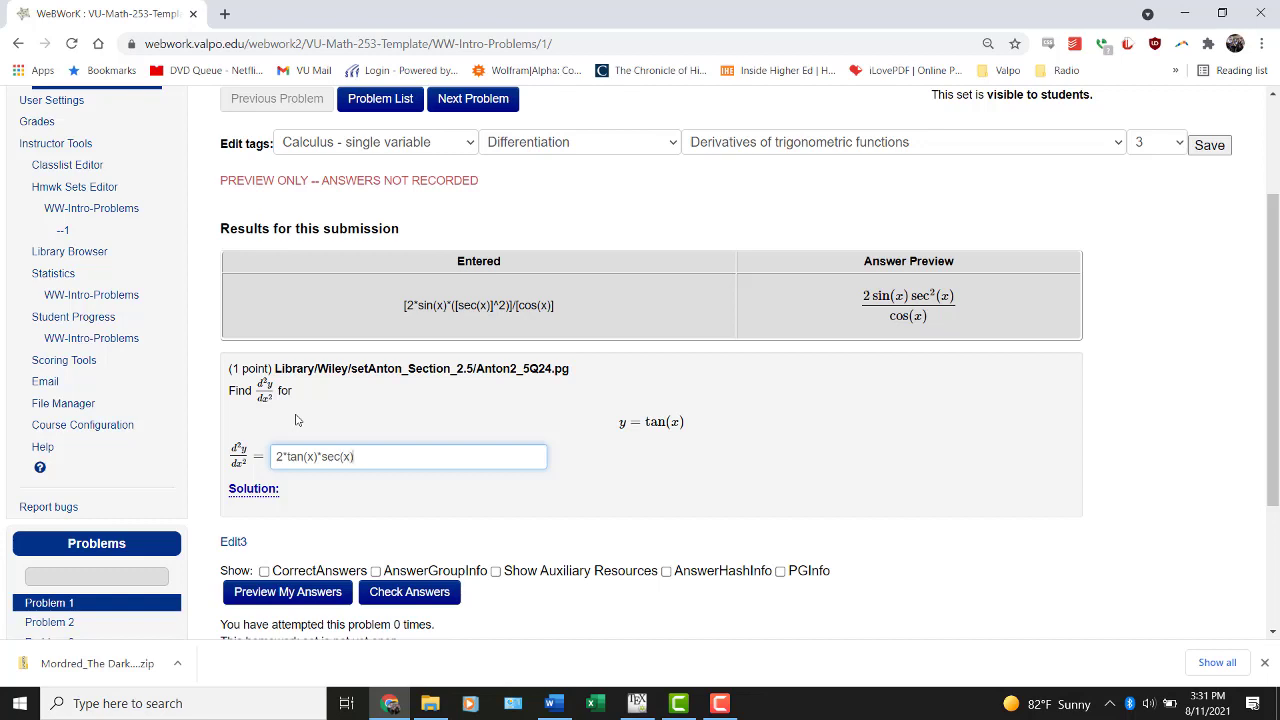
text(^2)
Preview and check 2*tan(x)*sec(x)^2, which is marked correct.
click(295, 594)
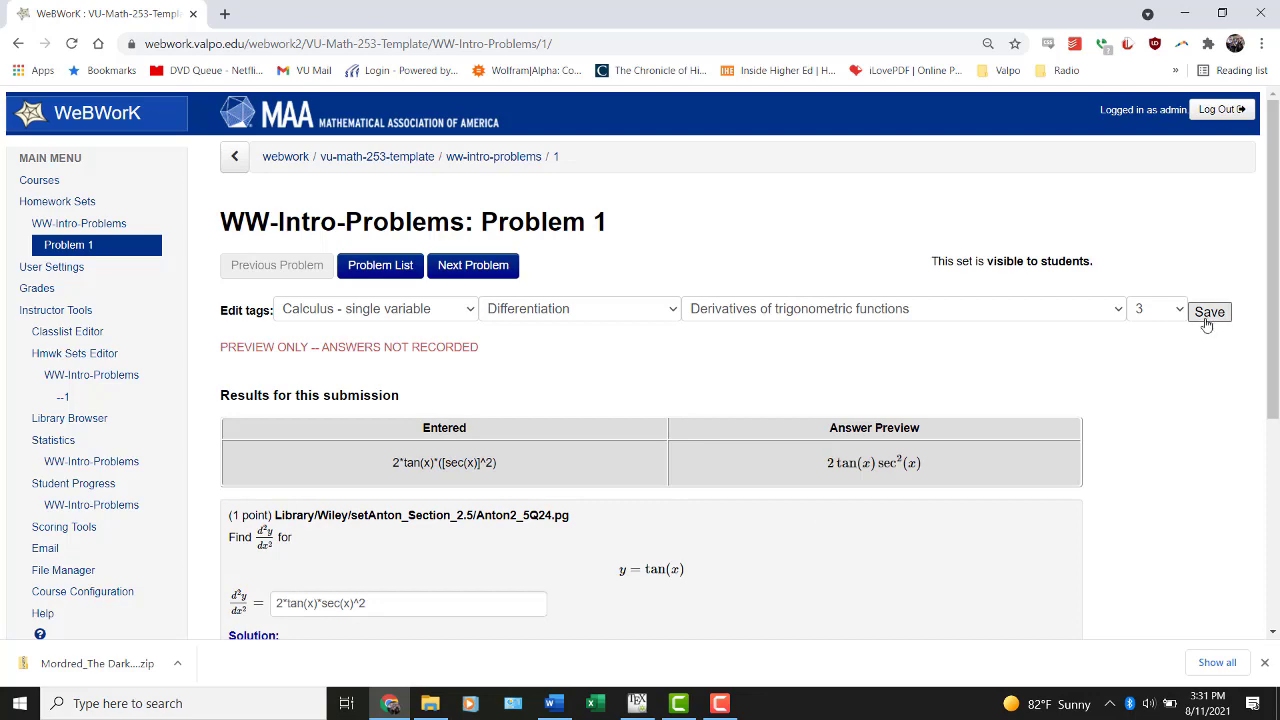
scroll(1275, 313, down, 1)
scroll(1275, 313, down, 1)
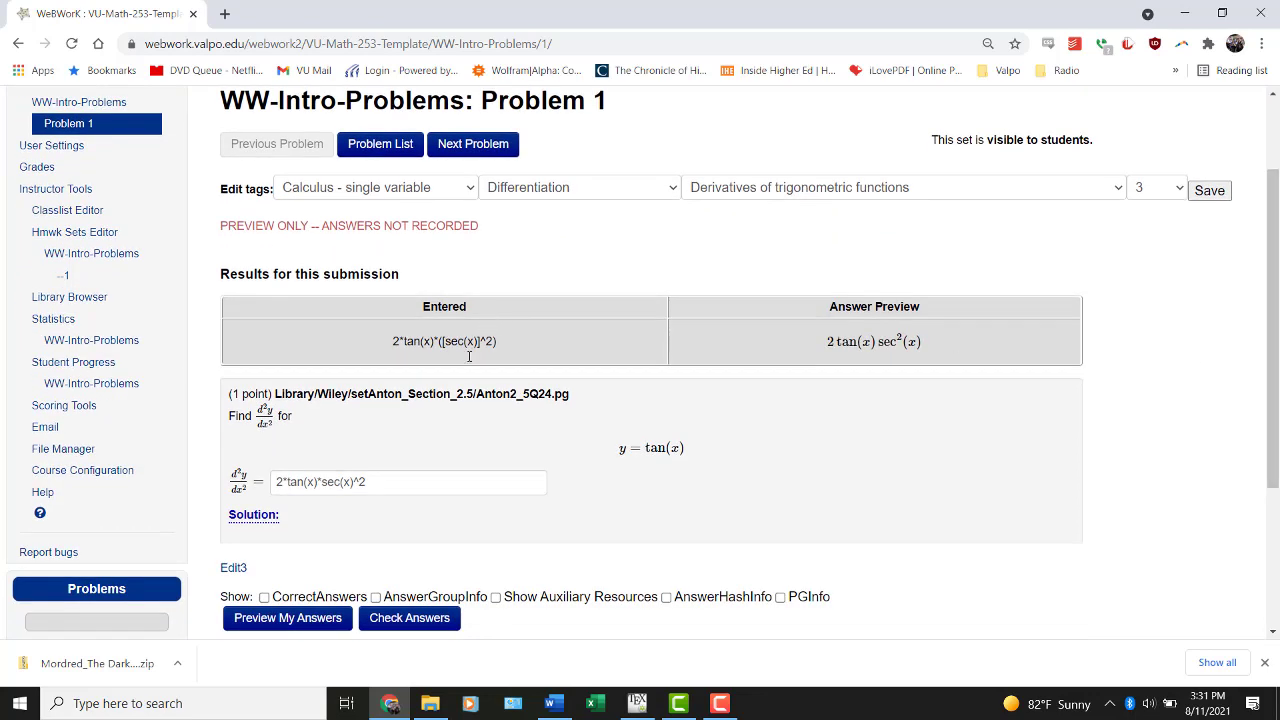
click(441, 620)
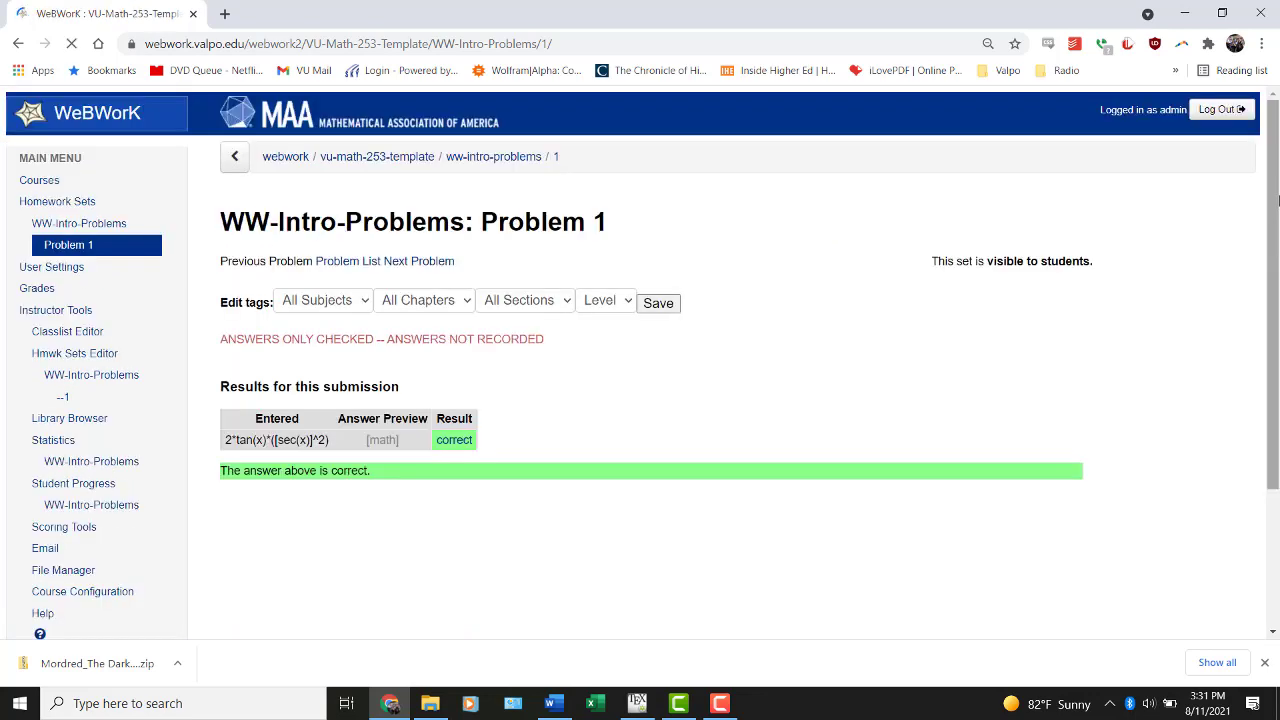
scroll(1275, 273, down, 1)
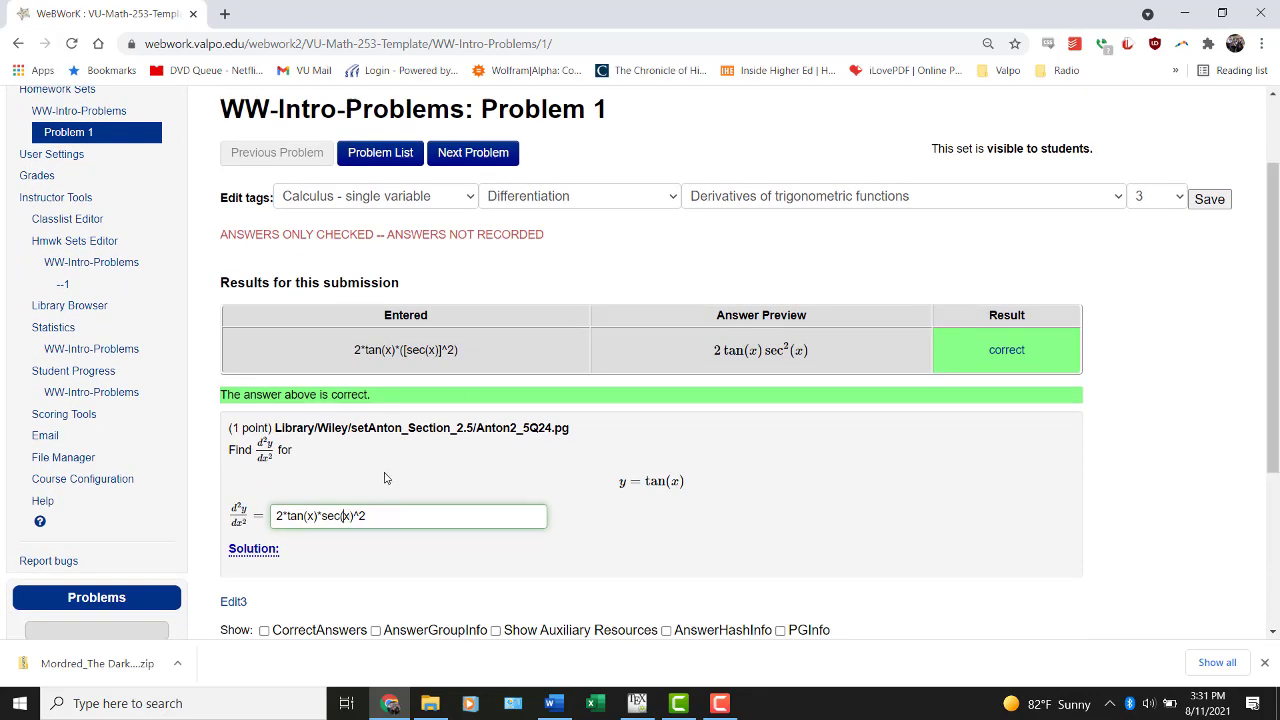
Remove the parentheses after sec to get 2*tan(x)*secx^2 and preview it as 2tan(x)sec²(x).
key(BackSpace)
key(Delete)
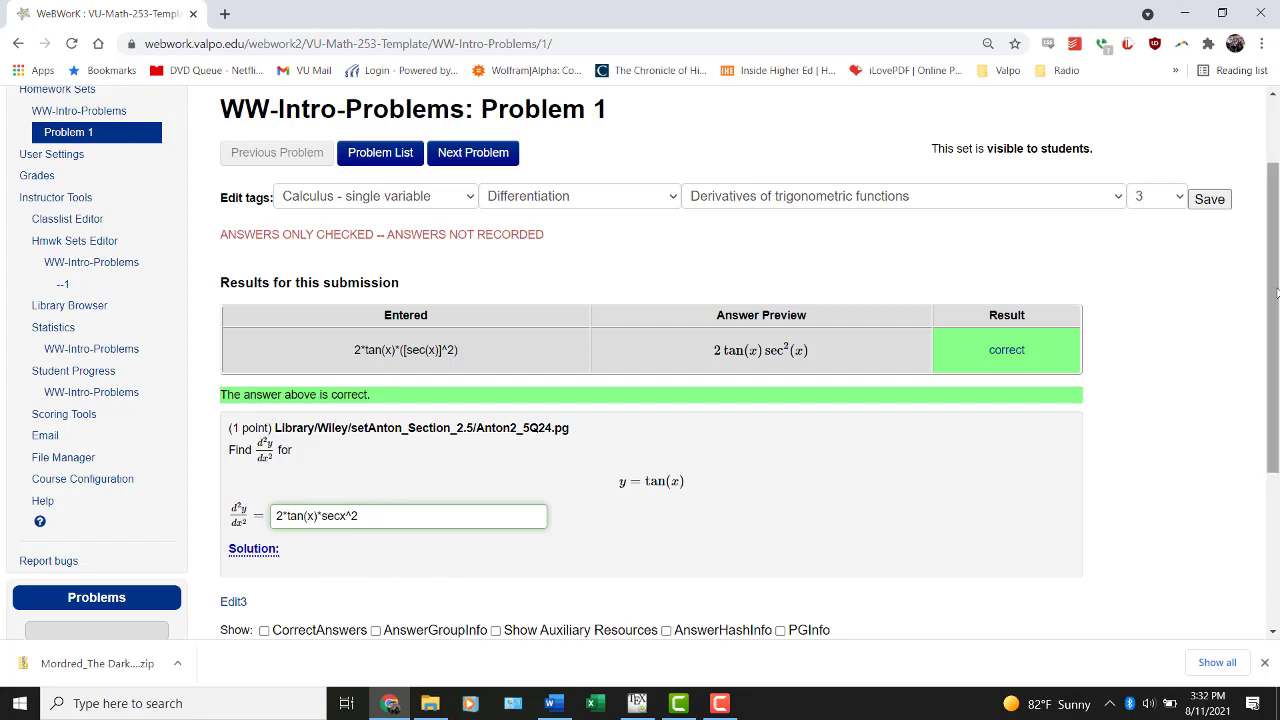
drag(1274, 290, 1277, 373)
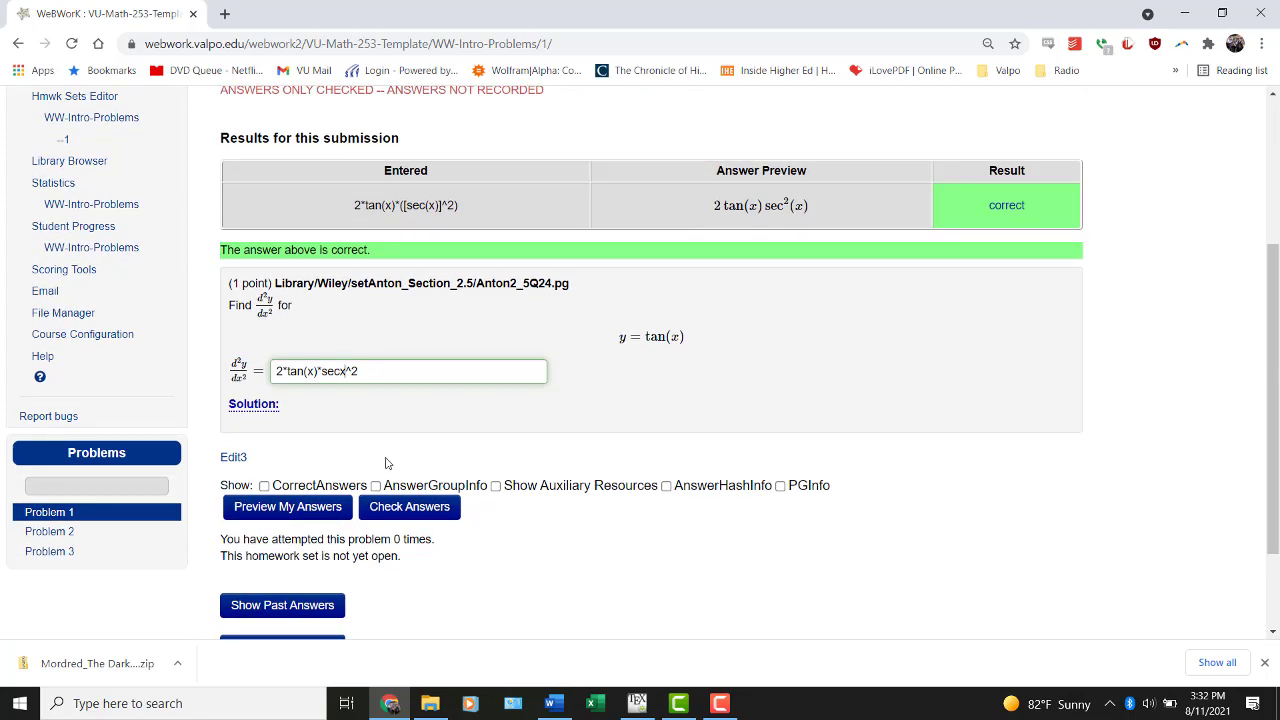
click(296, 507)
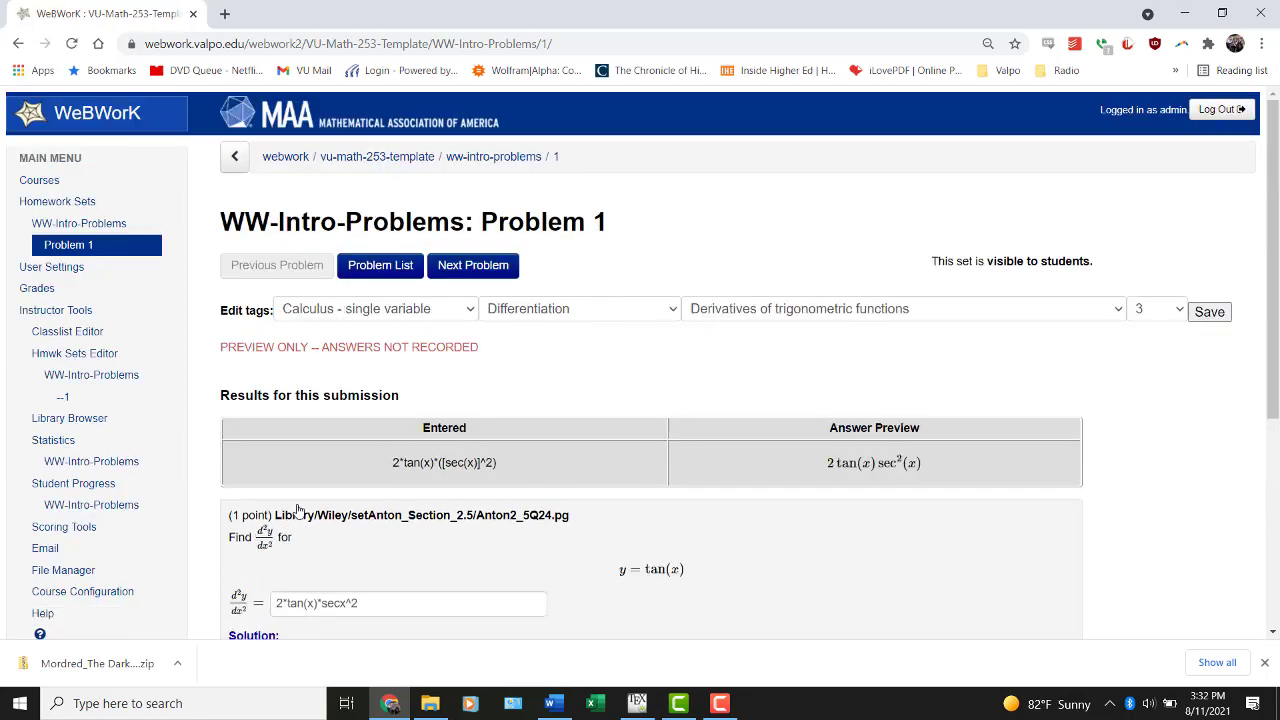
scroll(631, 424, down, 3)
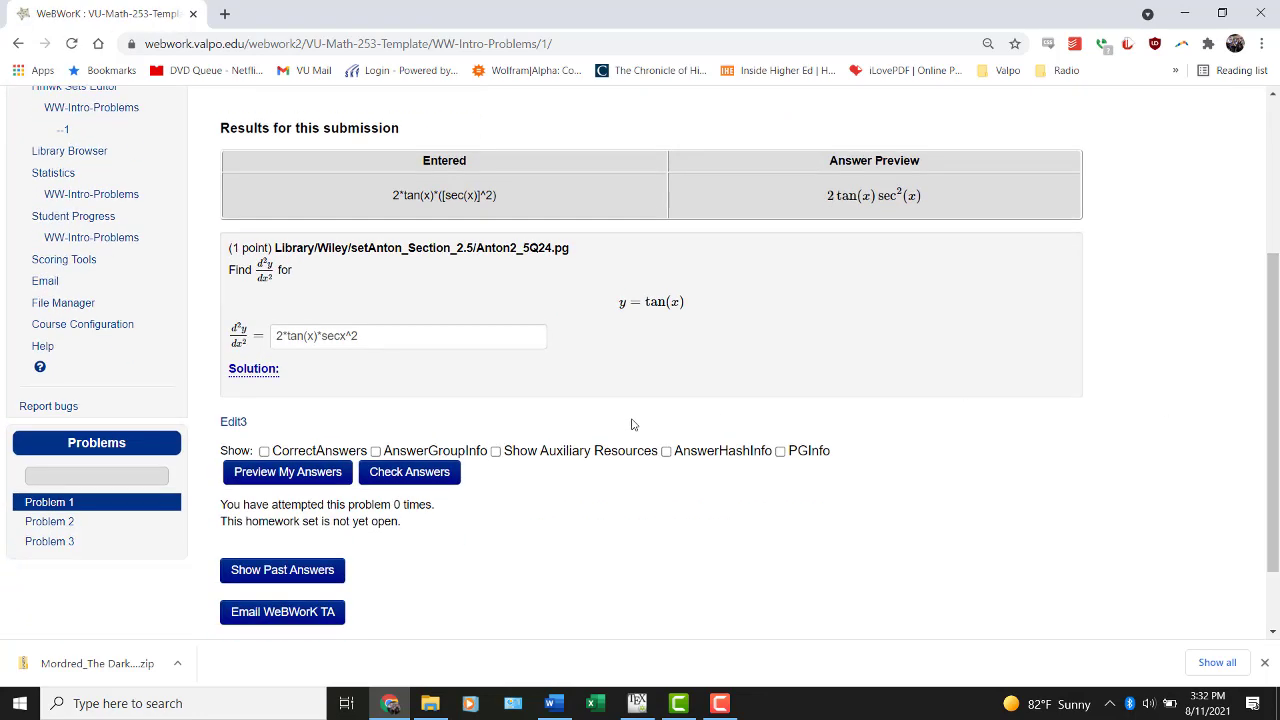
Check 2*tan(x)*secx^2 and review the result reading it as 2*tan(x)*([sec(x)]^2), marked correct.
click(440, 474)
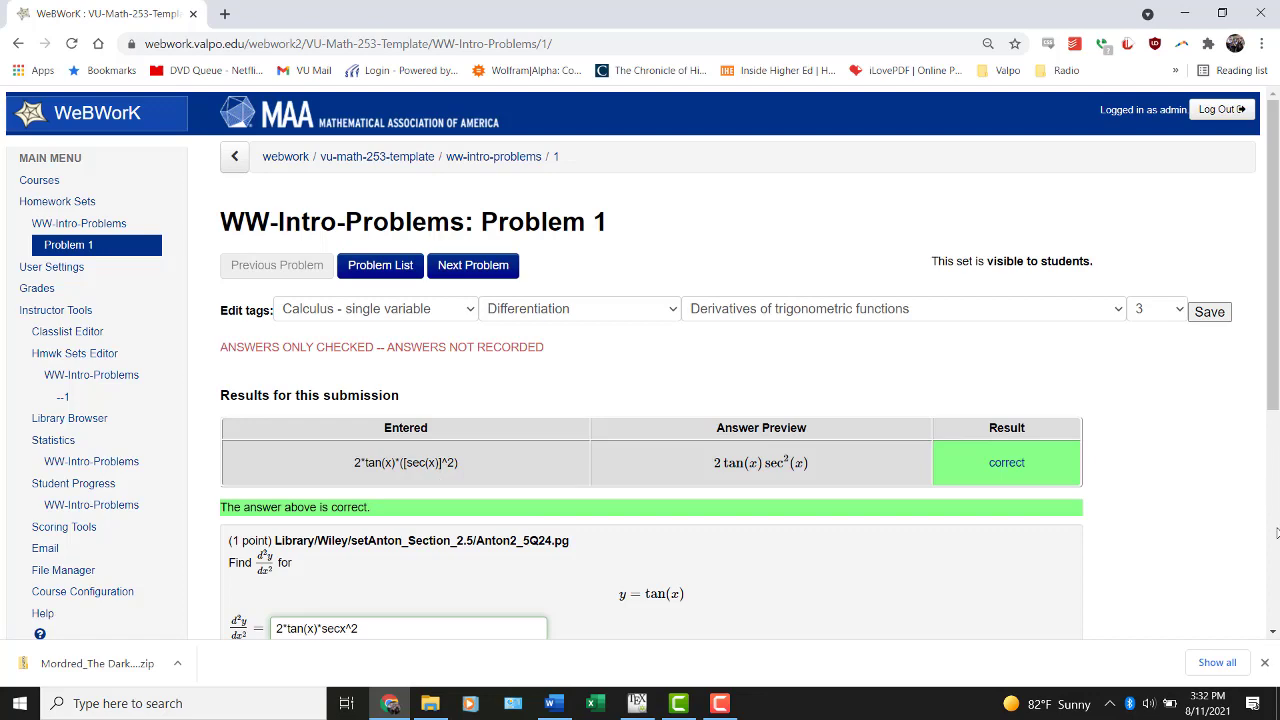
drag(1276, 372, 1273, 414)
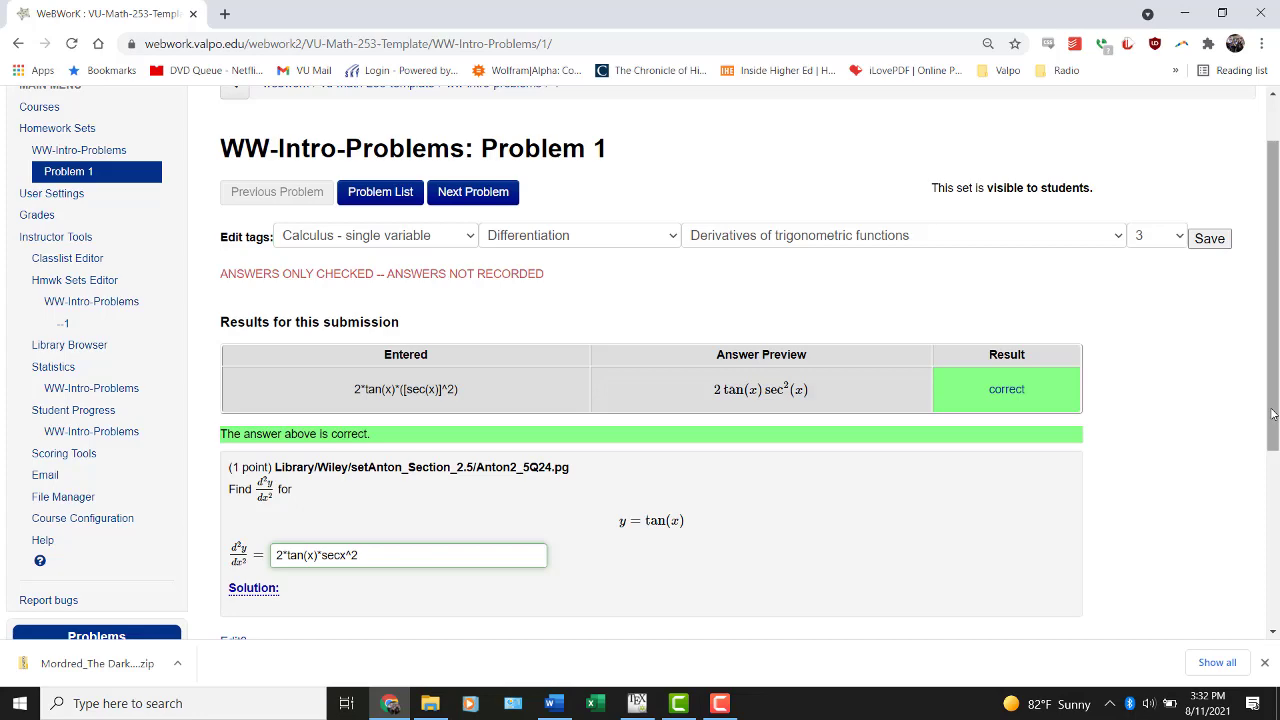
drag(1274, 402, 1276, 472)
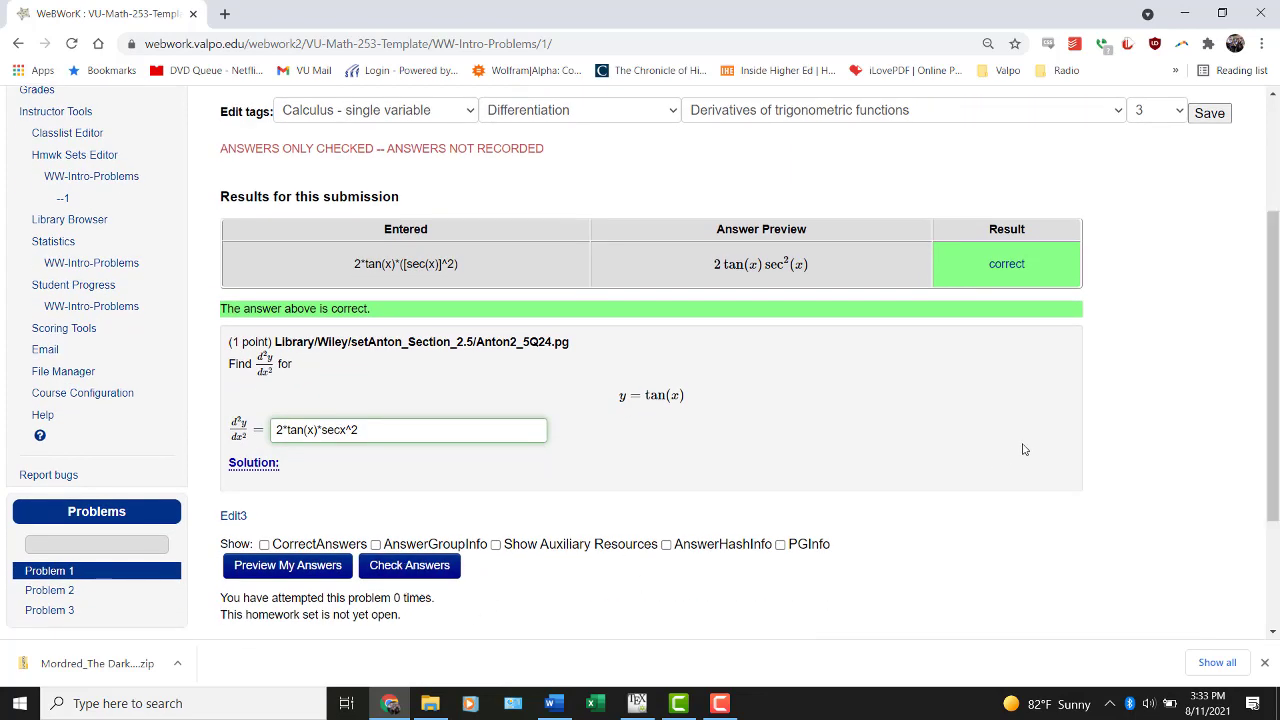
drag(1276, 280, 1276, 332)
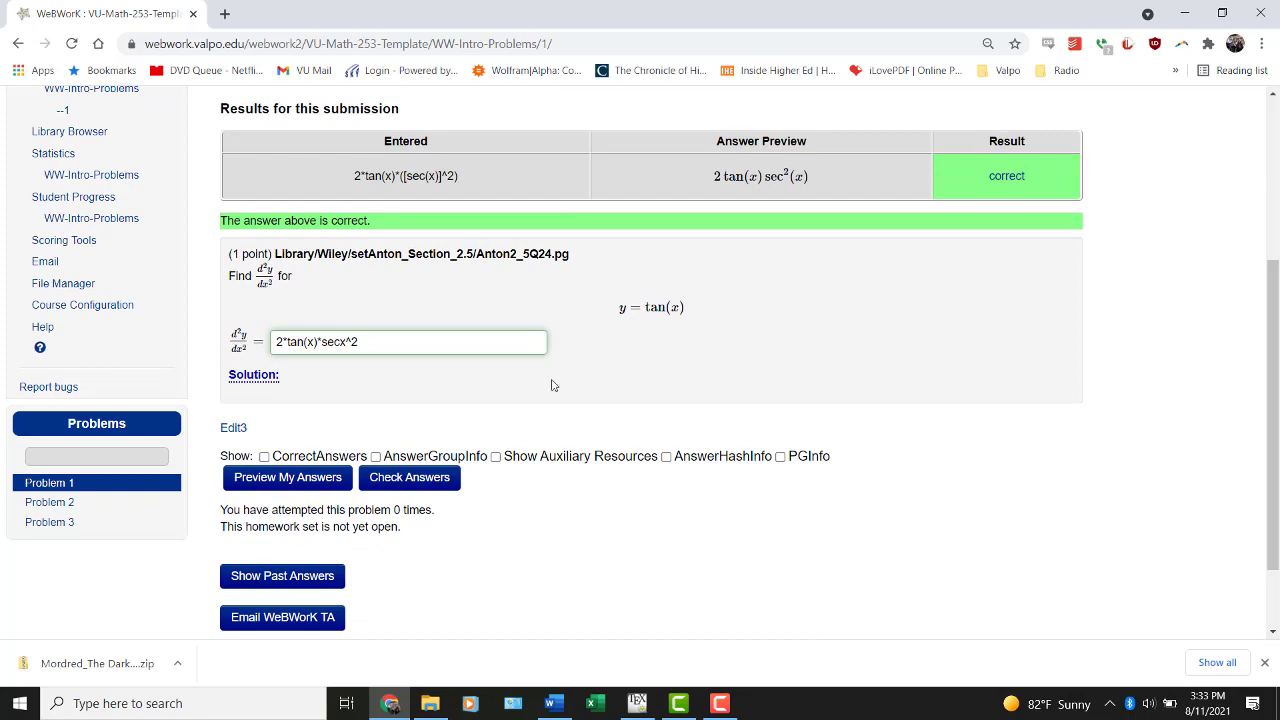
scroll(428, 268, up, 3)
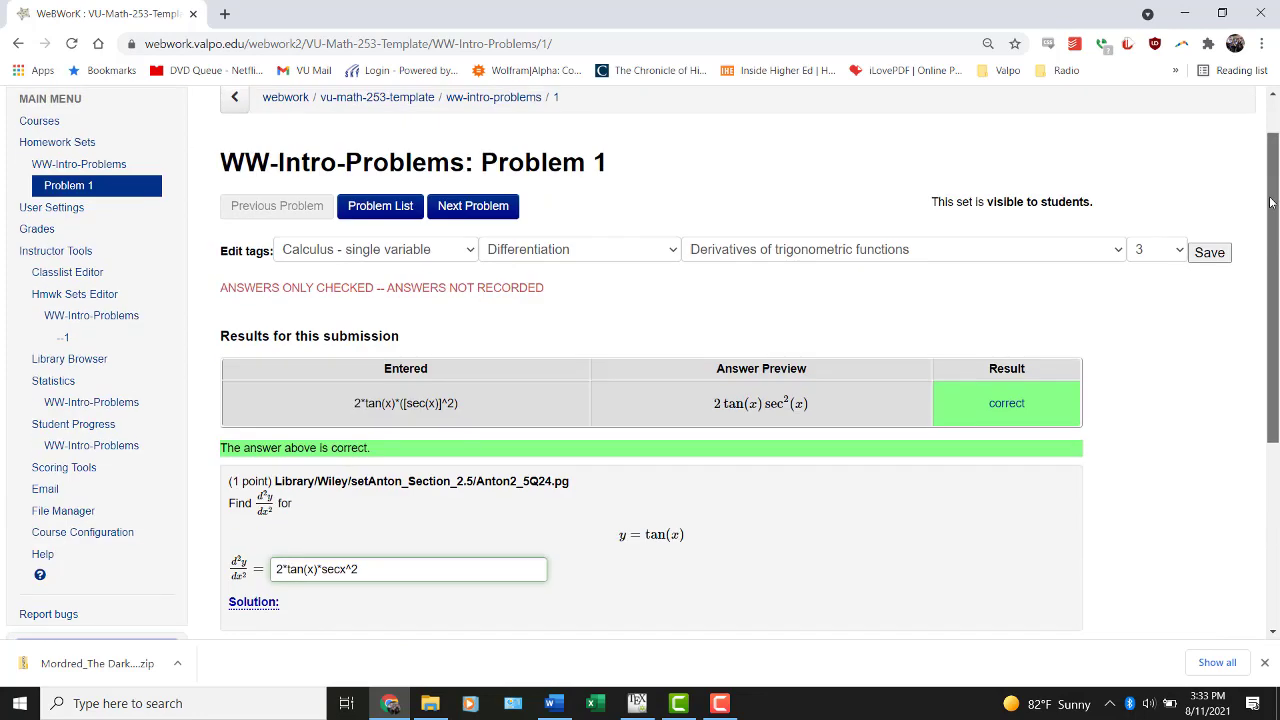
Go back to the WW-Intro-Problems problem list showing Problems 1–3.
click(385, 270)
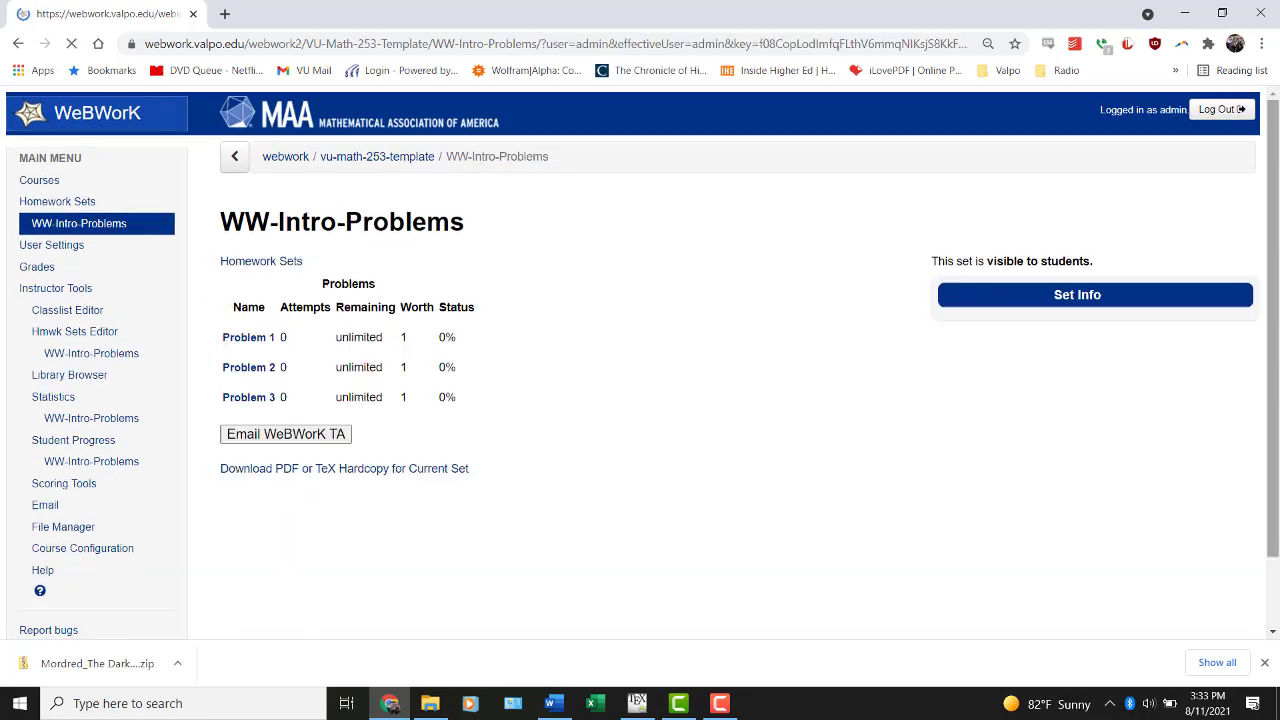